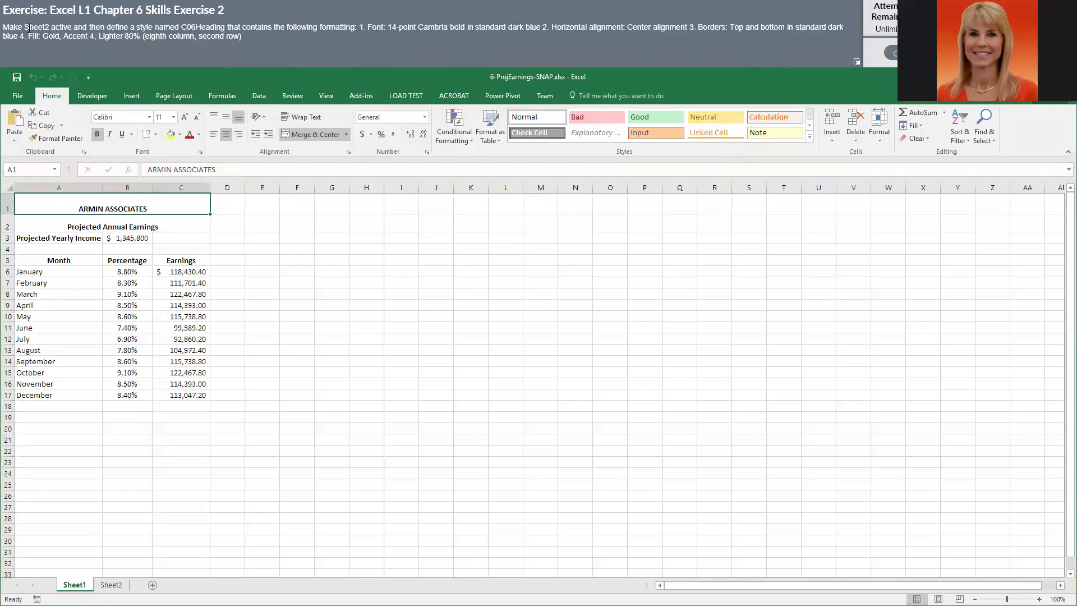
Switch to Sheet2 and start a new cell style named C06Heading.
left_click(114, 586)
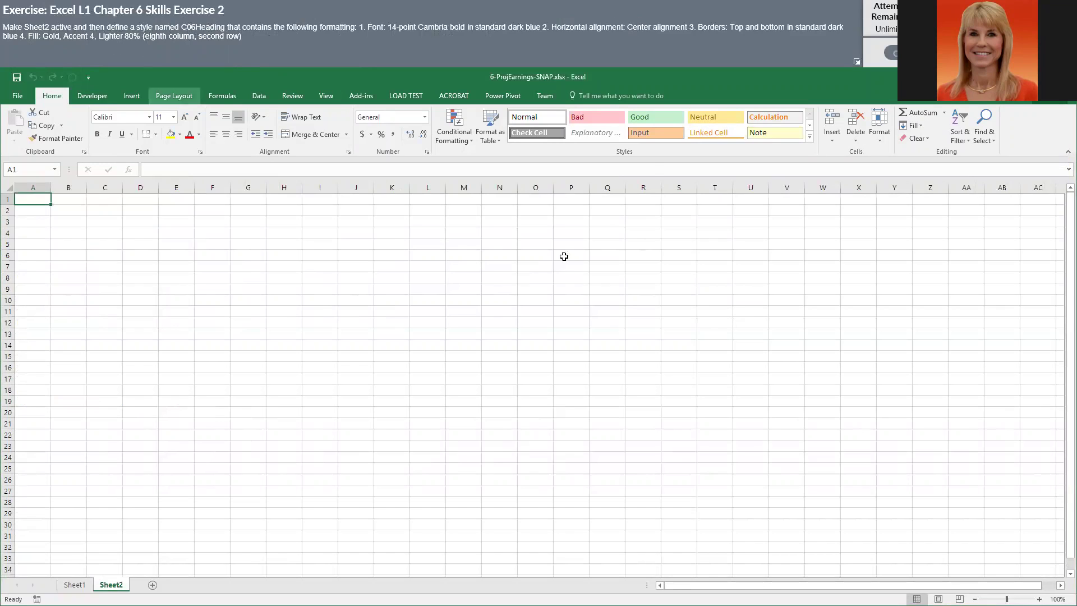
left_click(811, 138)
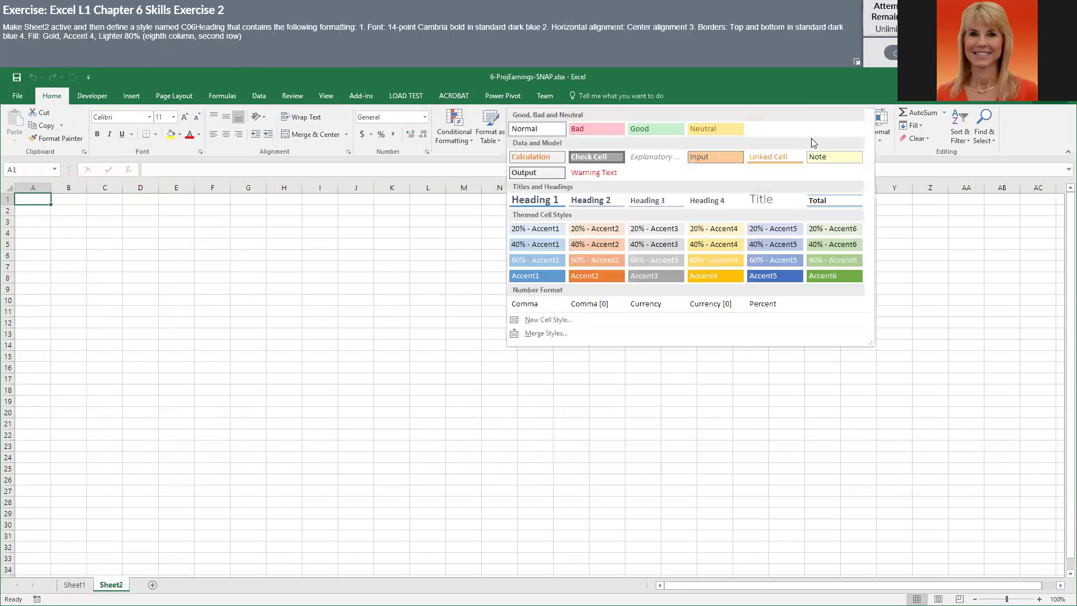
left_click(556, 320)
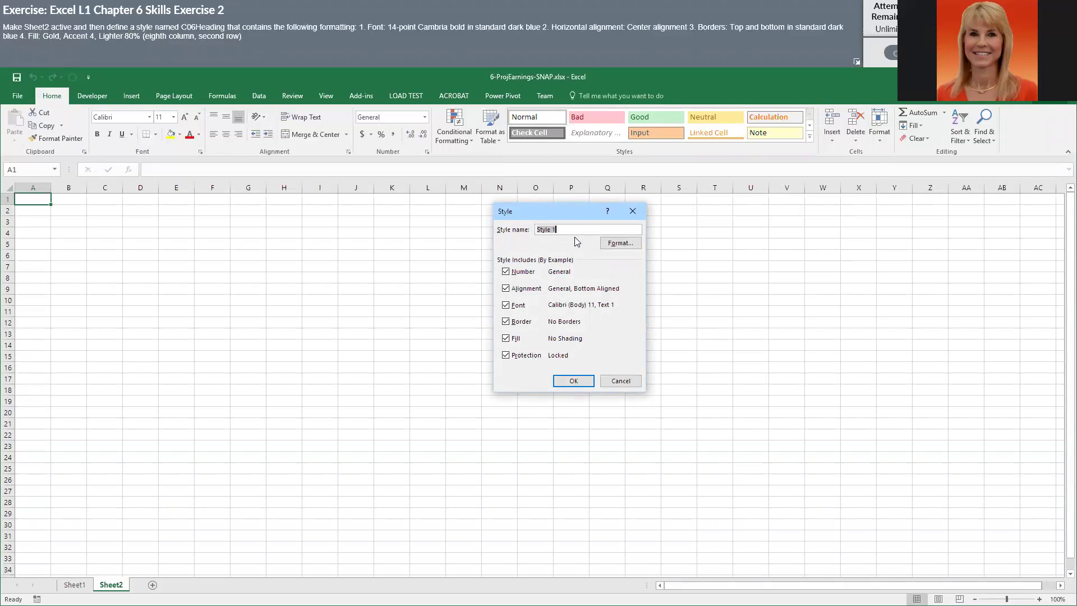
type("C06Heading")
Set the C06Heading style's font to Cambria, bold, 14 point, in standard dark blue.
left_click(620, 244)
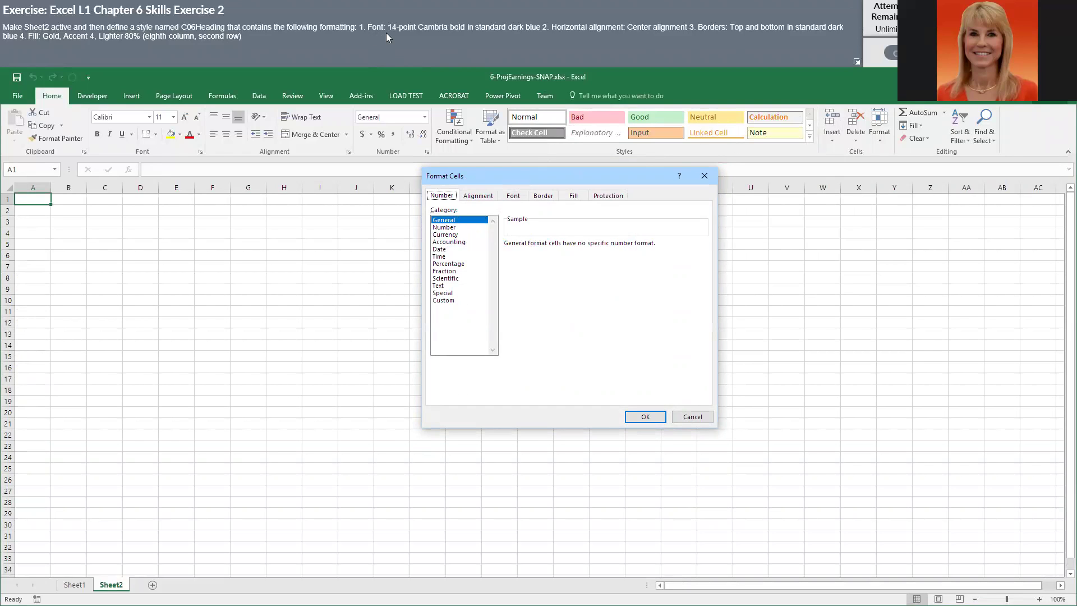
left_click(514, 196)
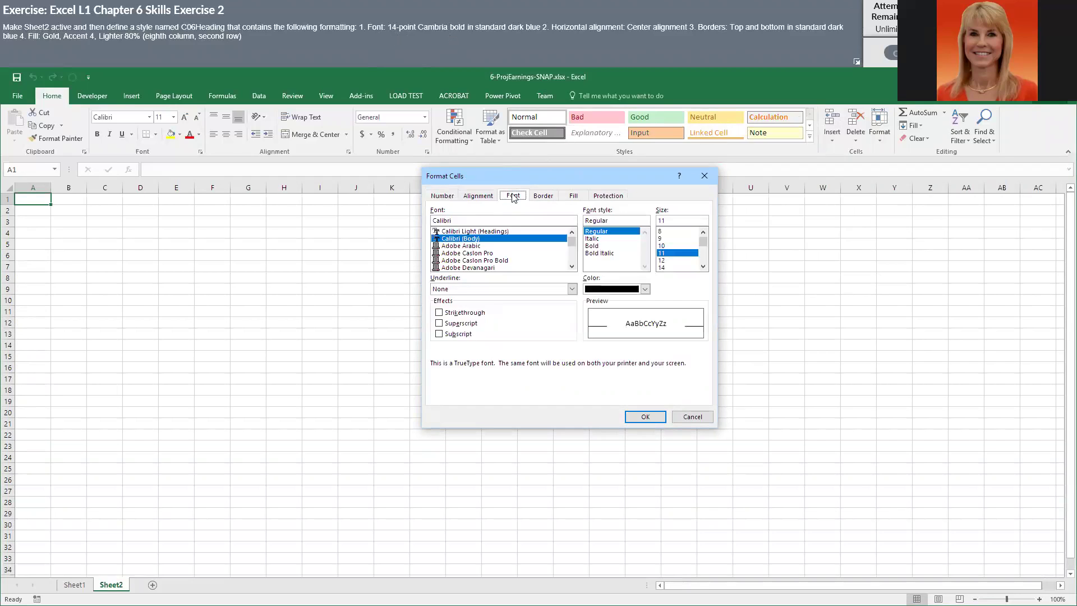
left_click(572, 267)
left_click(572, 267)
left_click_drag(573, 242, 575, 247)
scroll(534, 251, "up", 5)
scroll(534, 251, "up", 4)
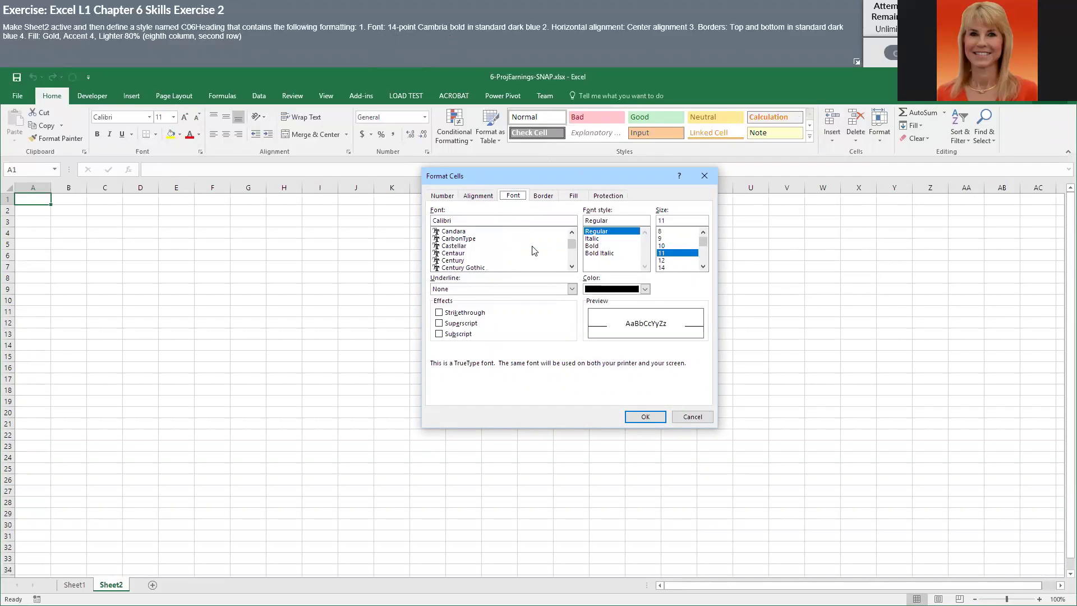
left_click(463, 261)
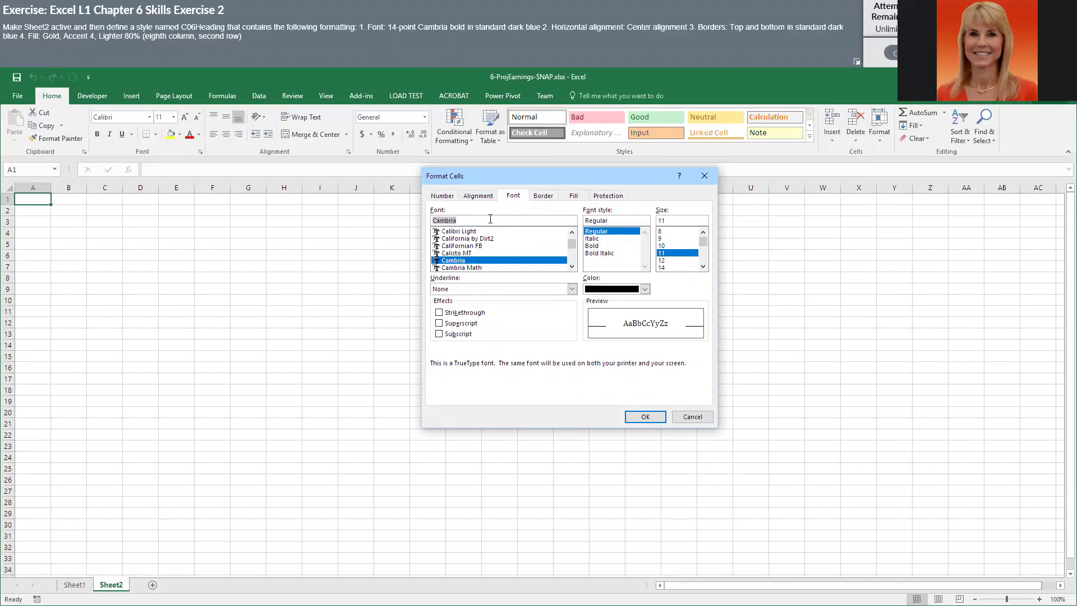
left_click(609, 246)
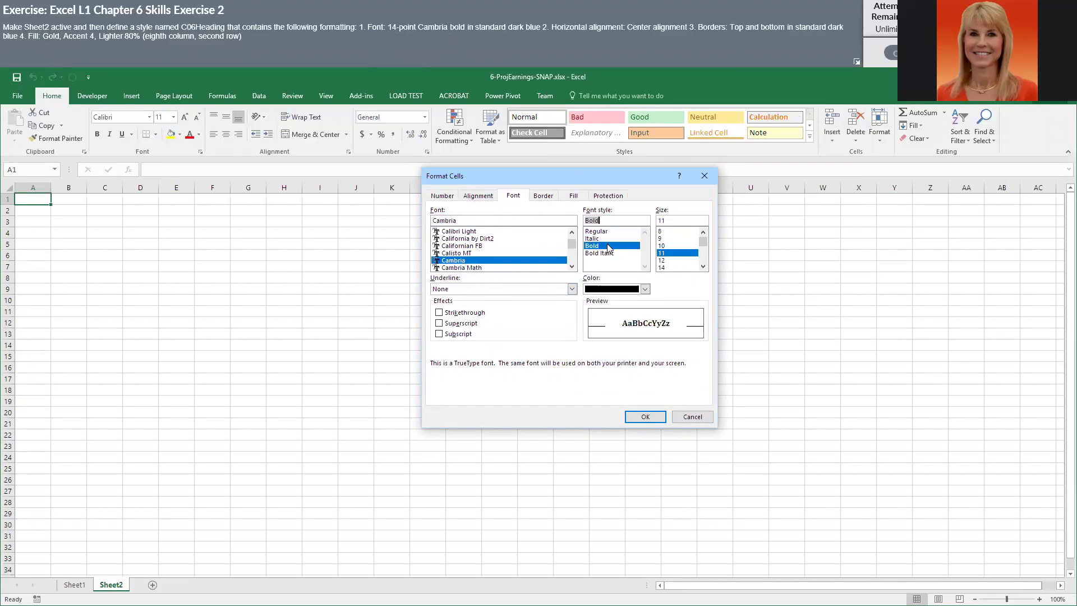
left_click(664, 268)
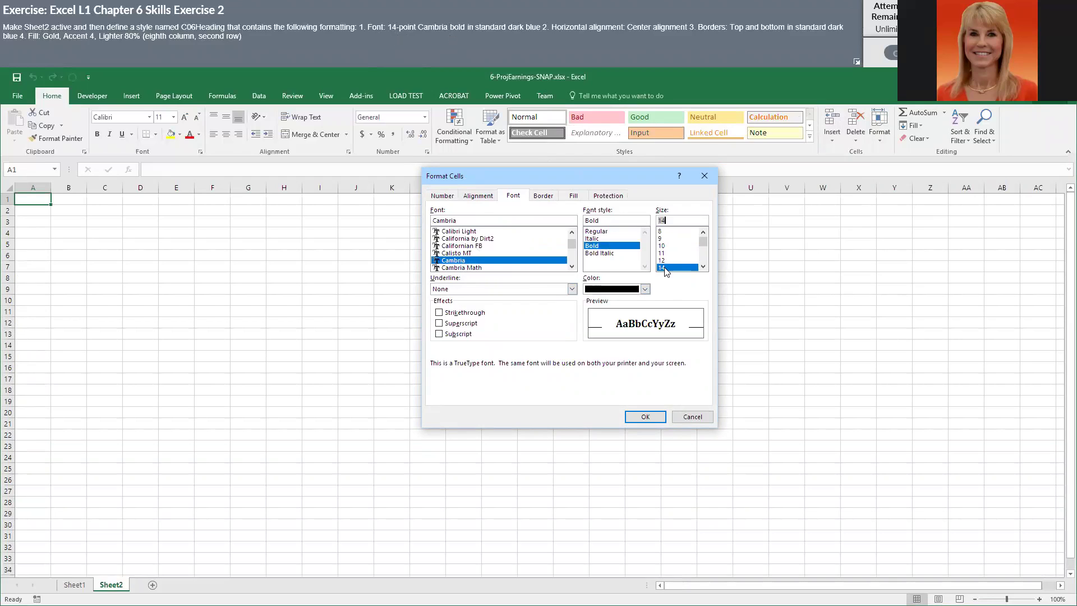
left_click(646, 290)
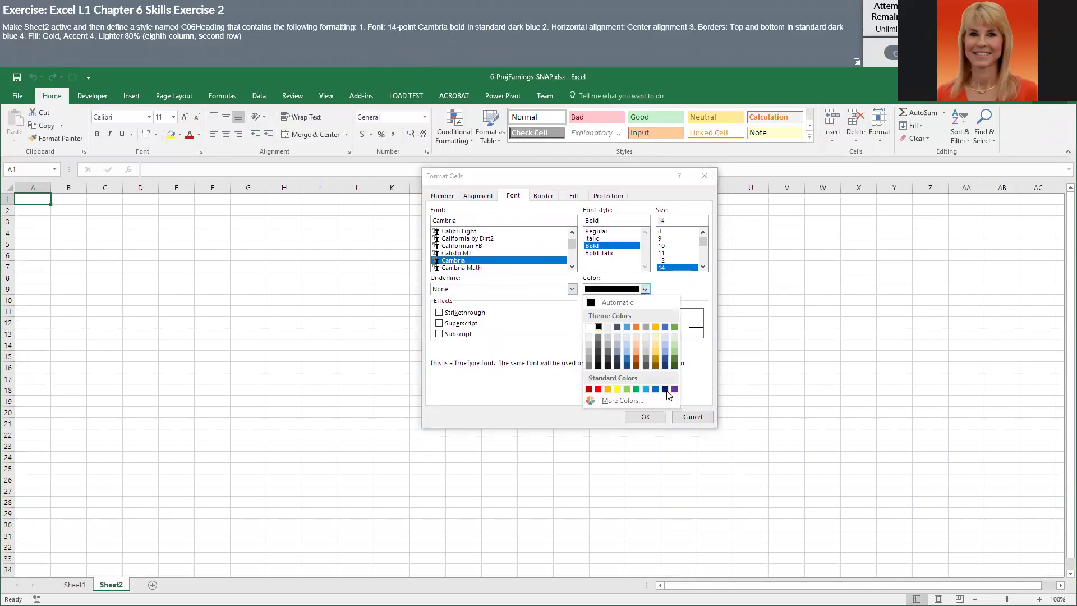
left_click(665, 390)
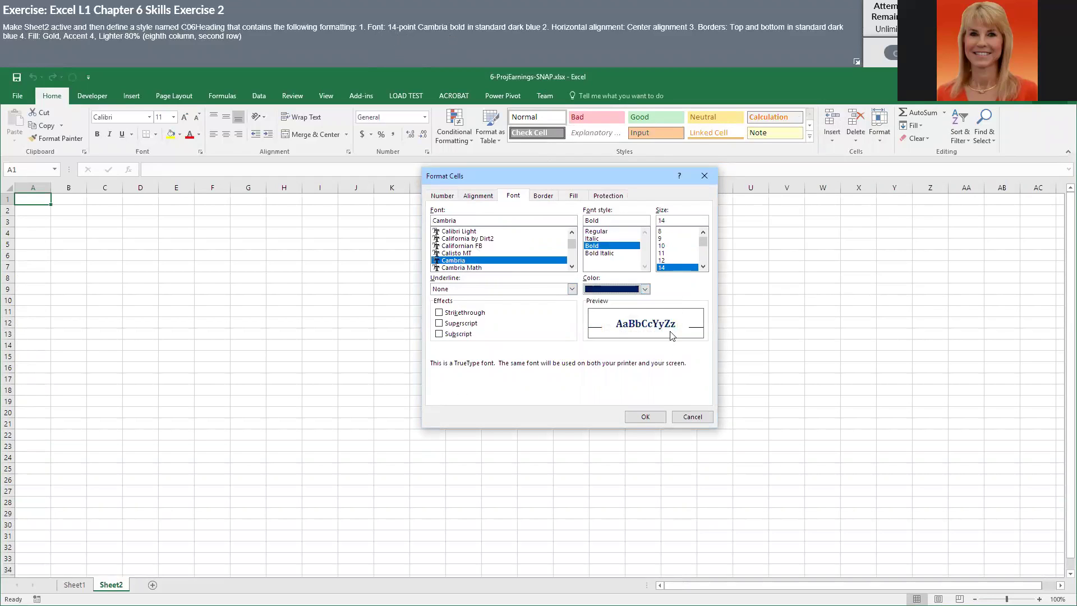
Set the C06Heading style's horizontal text alignment to Center.
left_click(479, 197)
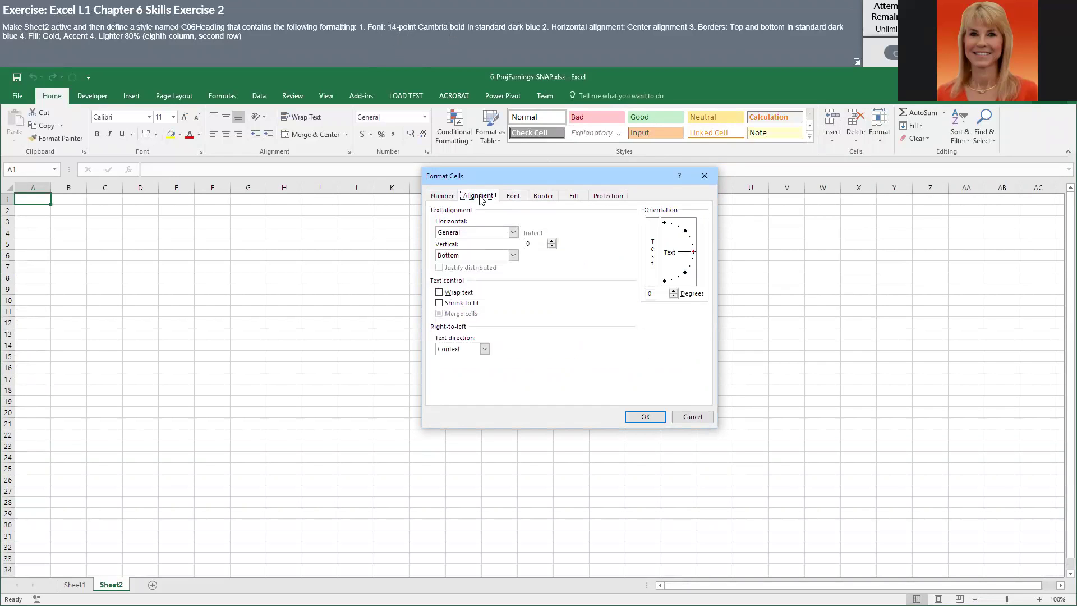
left_click(513, 233)
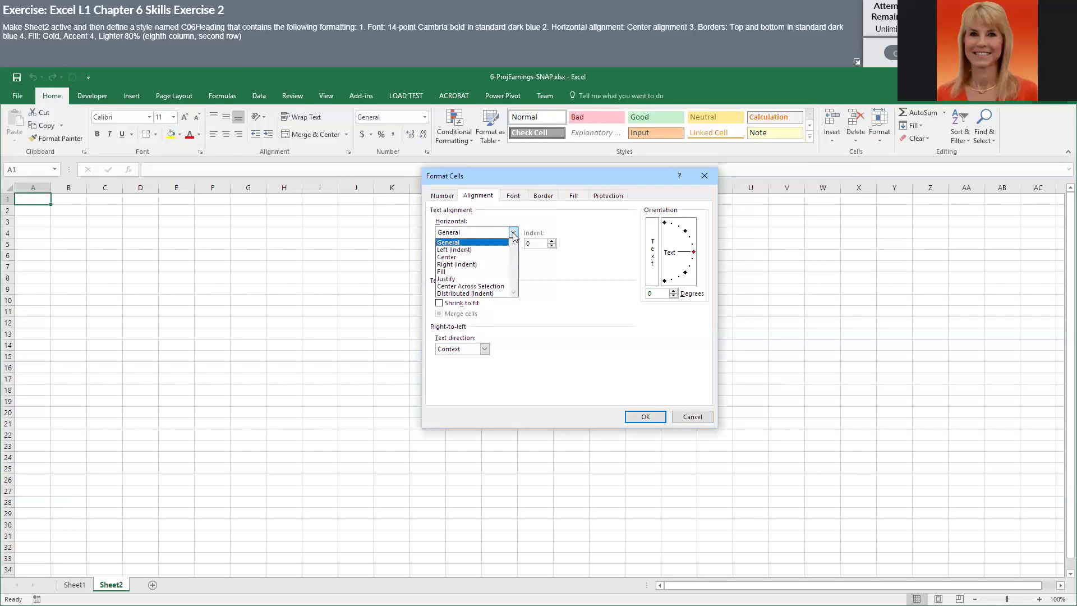
left_click(484, 258)
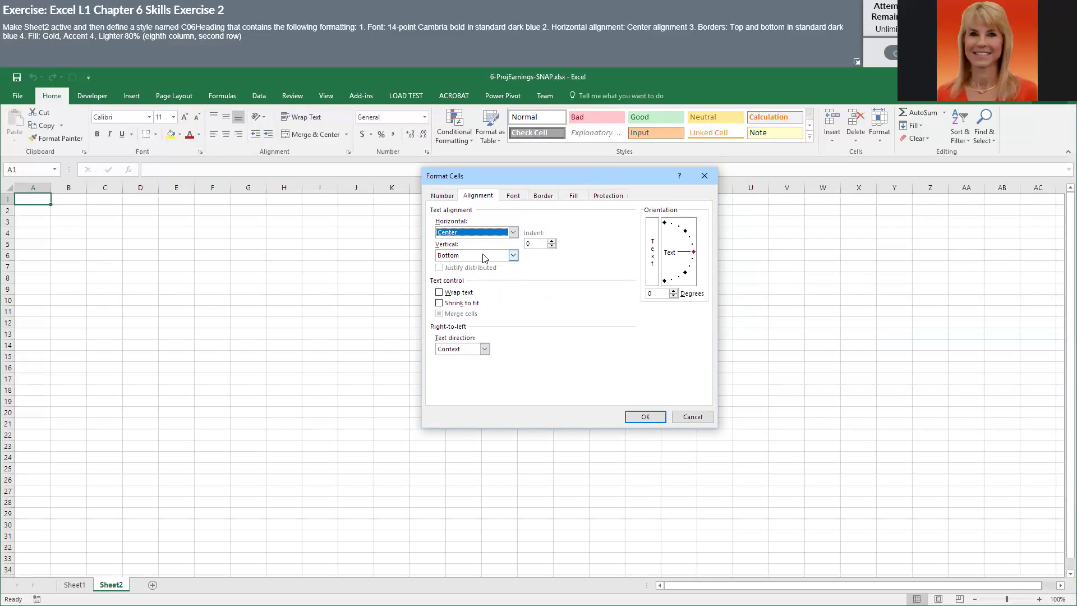
Add top and bottom borders in standard dark blue to the C06Heading style.
left_click(544, 196)
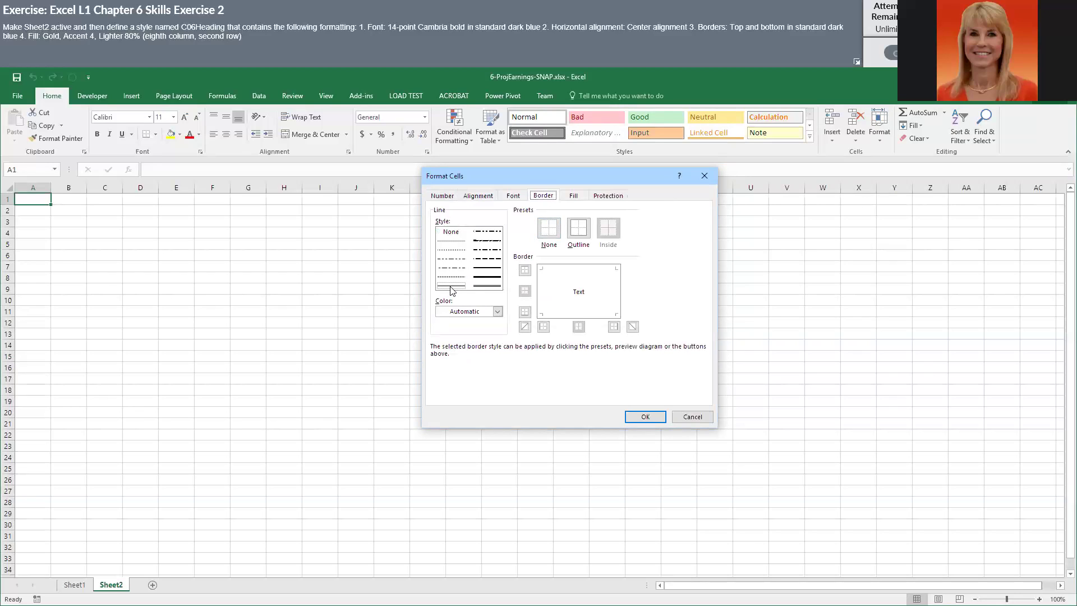
left_click(497, 311)
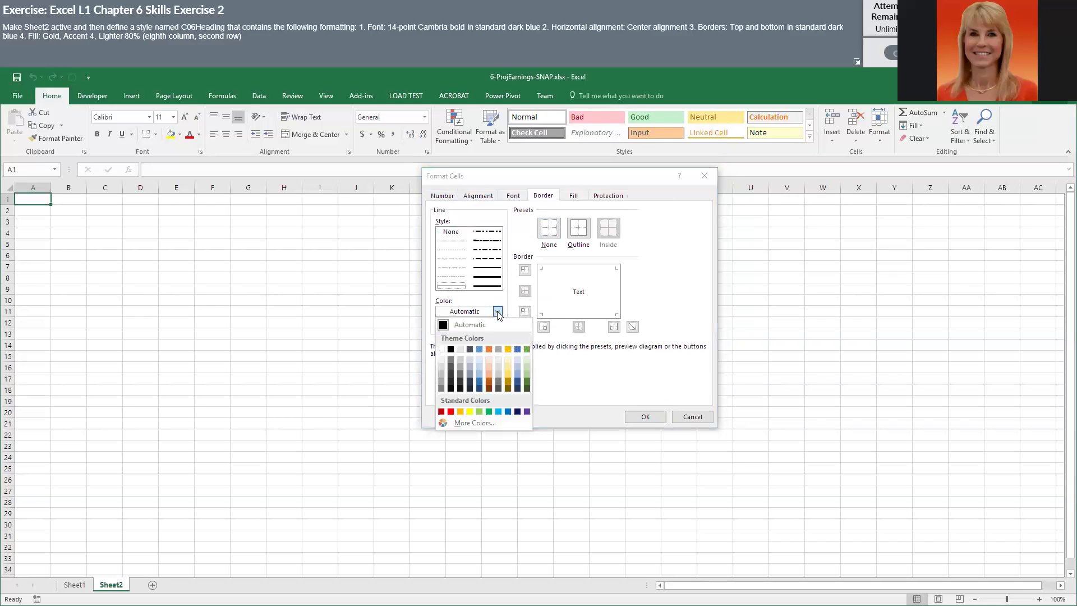
left_click(517, 412)
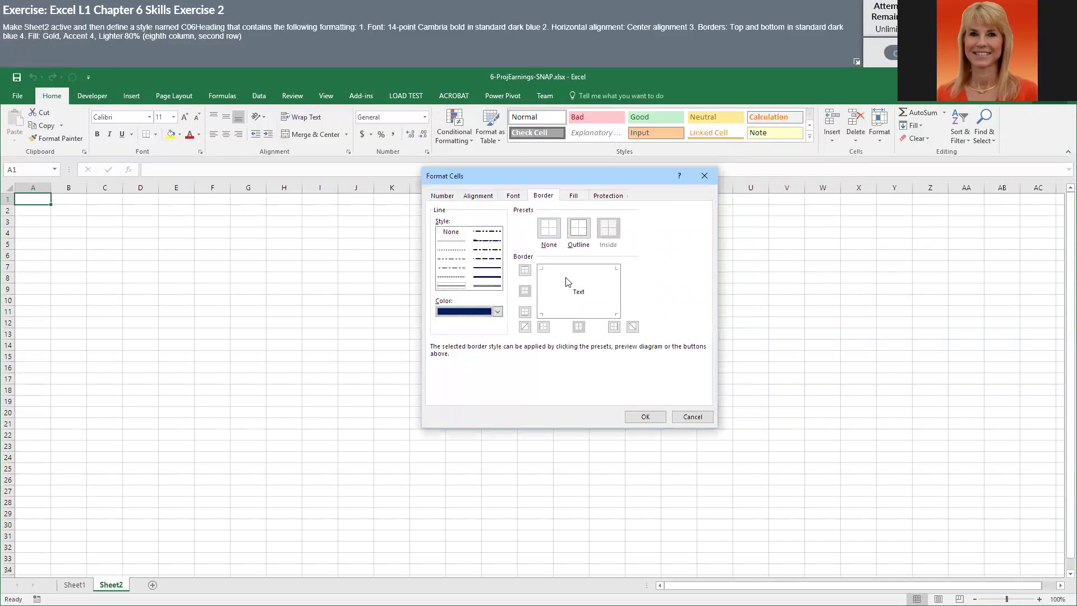
left_click(575, 269)
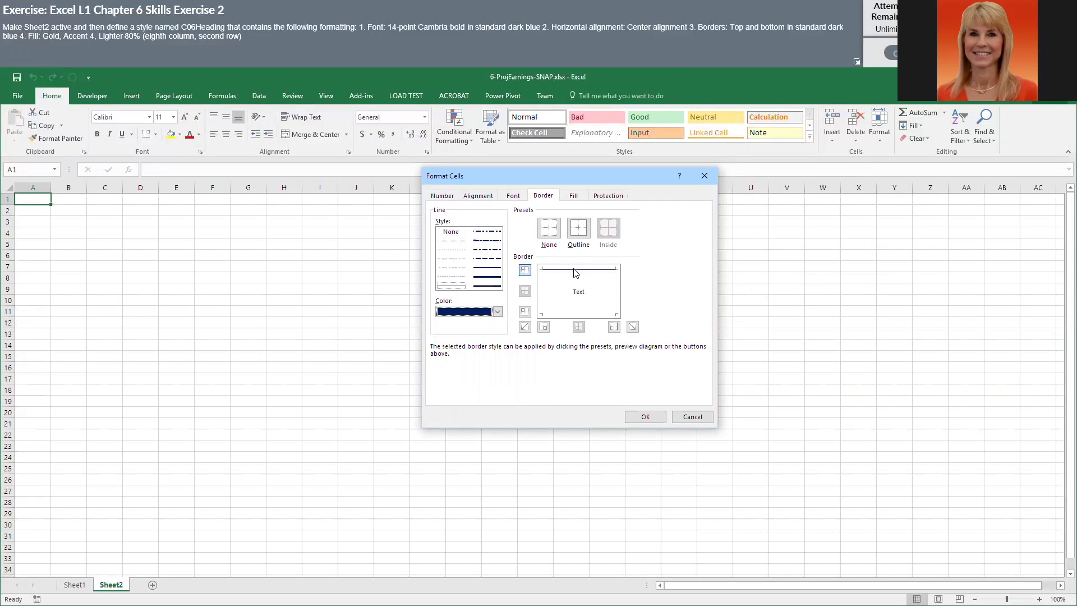
left_click(578, 314)
Give the C06Heading style a Gold, Accent 4, Lighter 80% fill and save the style.
left_click(573, 195)
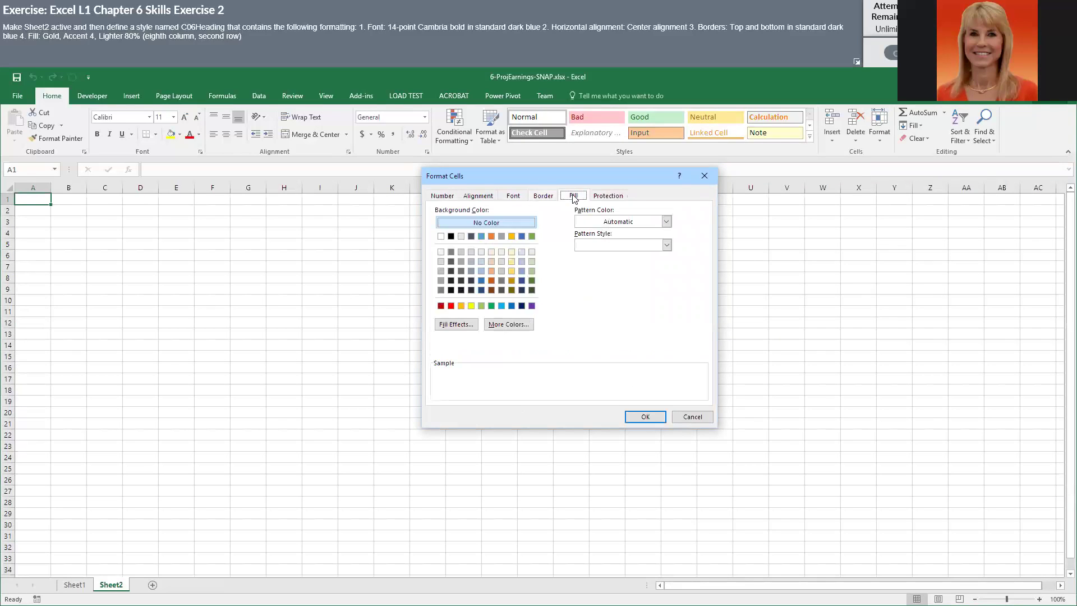
left_click(511, 252)
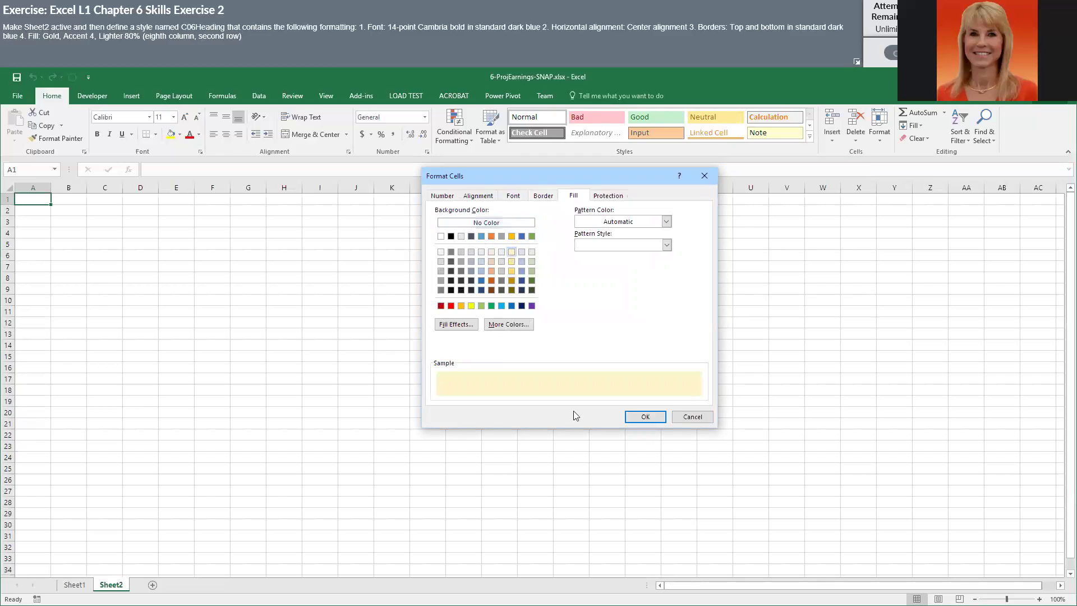
left_click(645, 417)
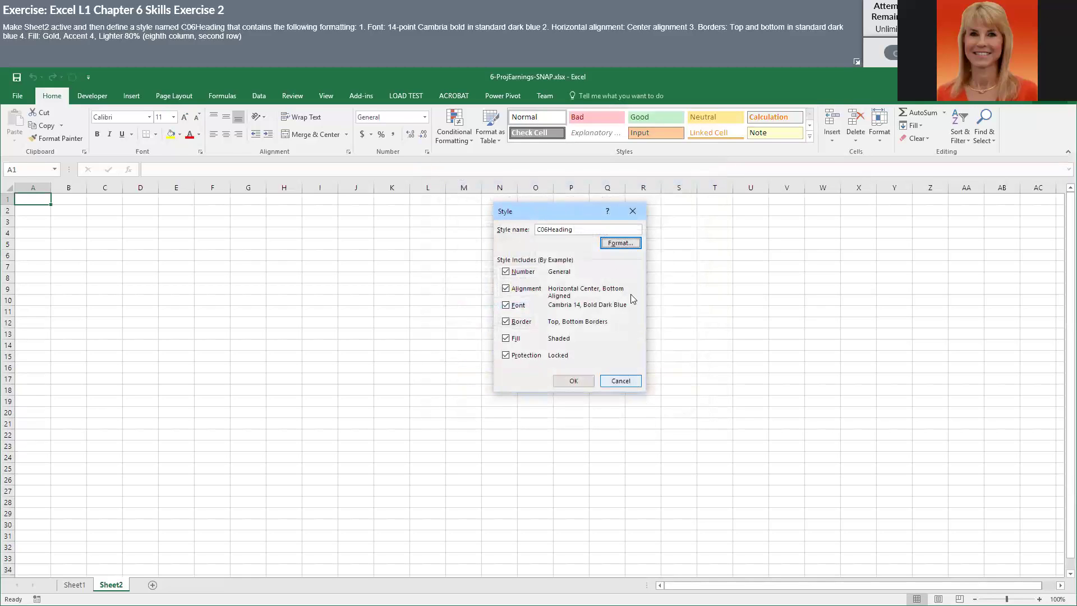
left_click(574, 381)
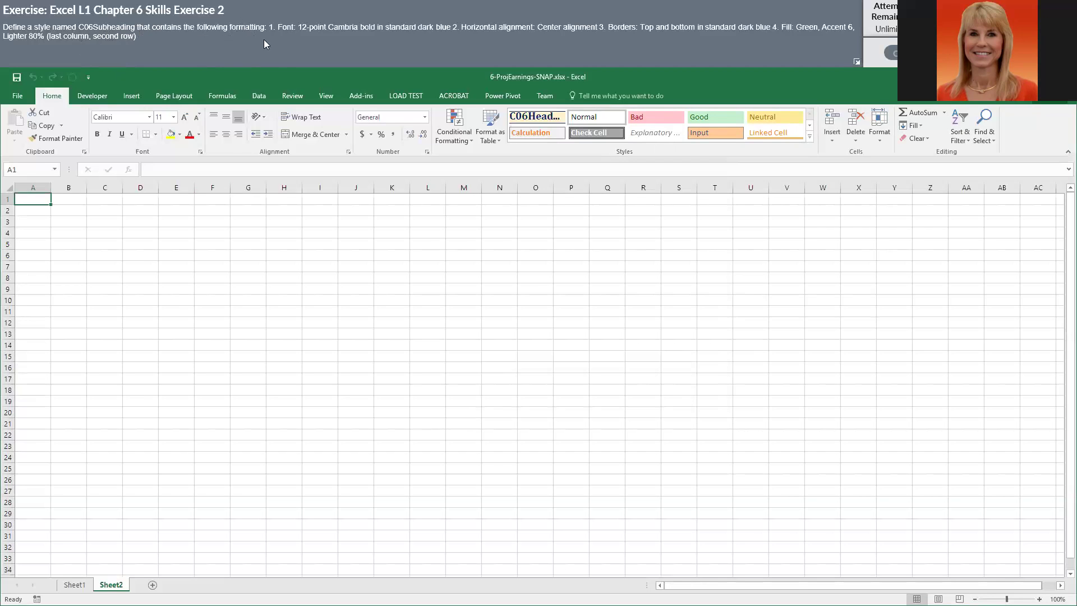
Start another new cell style named C06Subheading.
left_click(810, 138)
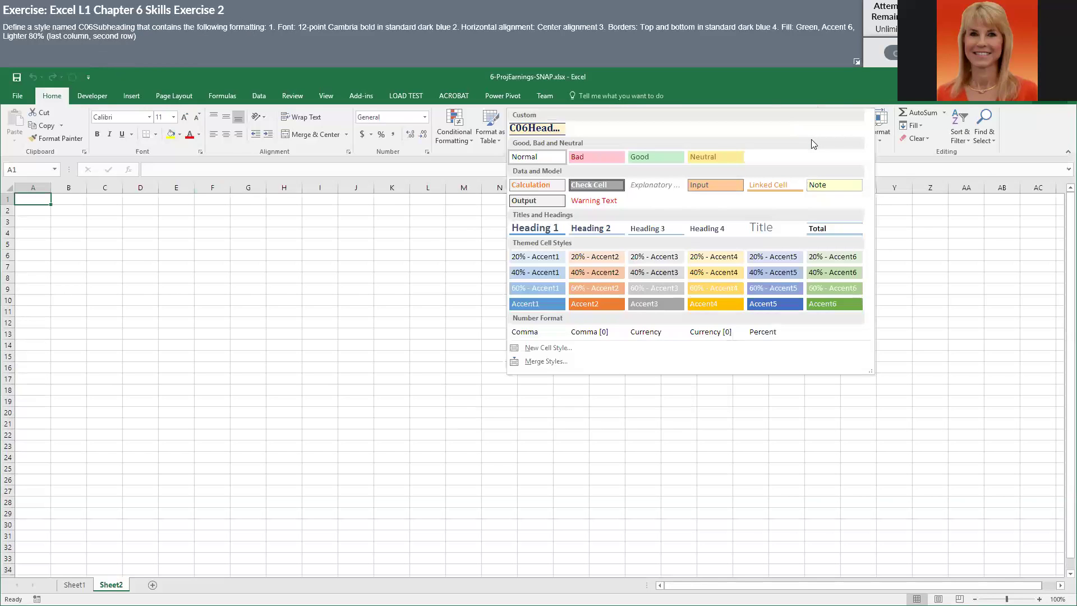
left_click(548, 348)
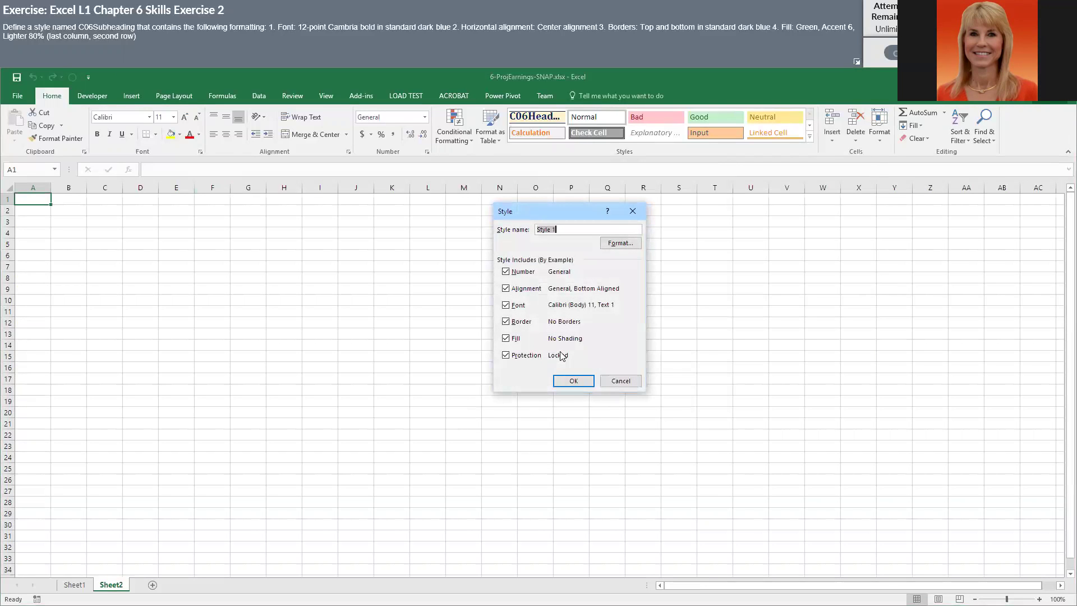
type("C06Subheading")
Set the C06Subheading style's font to Cambria, bold, 12 point, in standard dark blue.
left_click(628, 245)
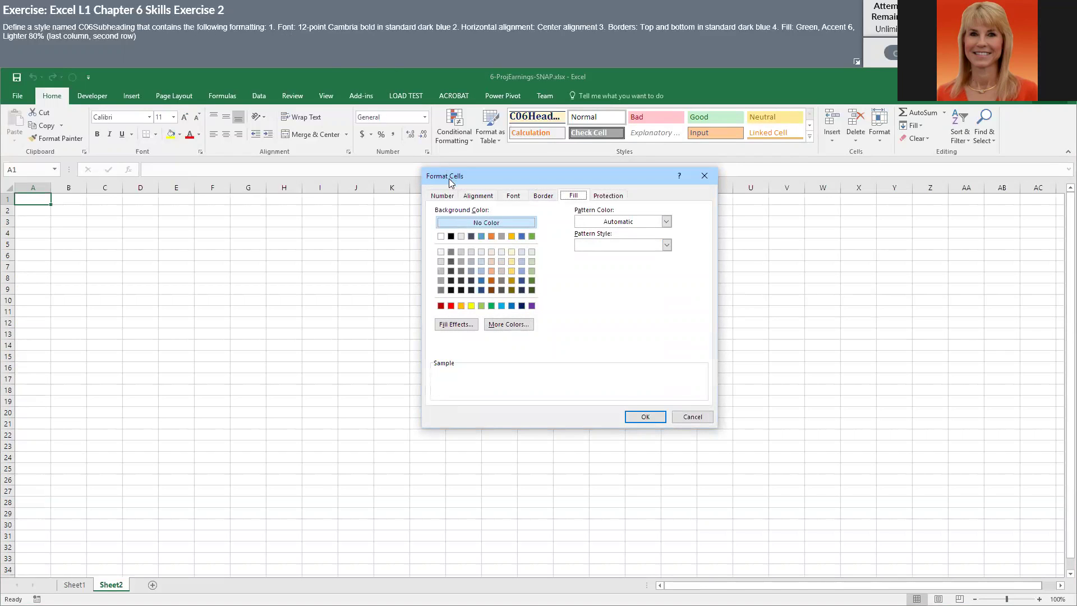
left_click(512, 196)
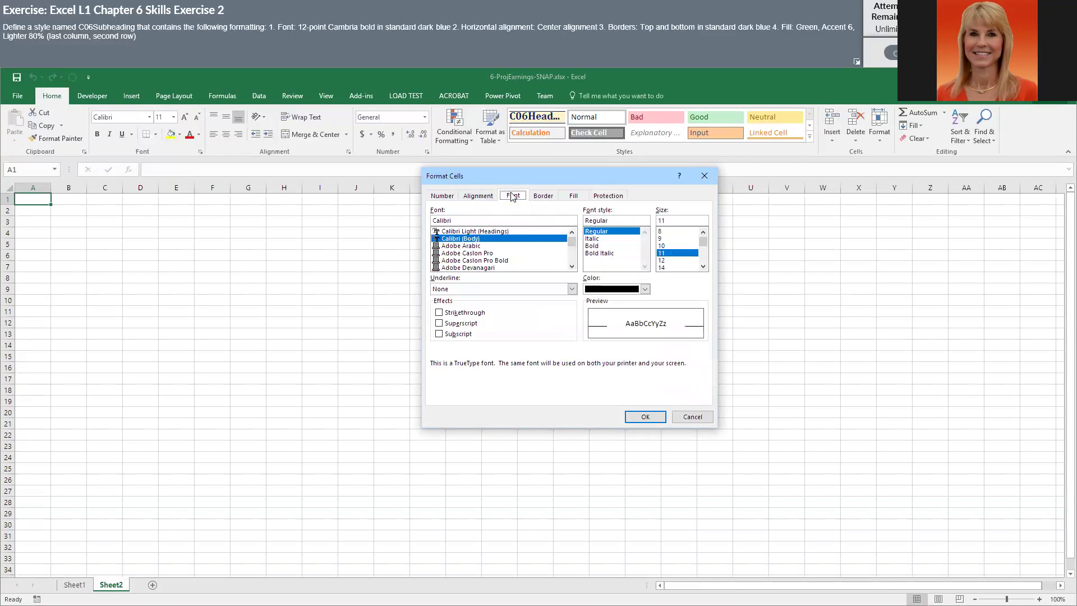
left_click(572, 267)
left_click(572, 267)
left_click(572, 267)
scroll(527, 254, "down", 7)
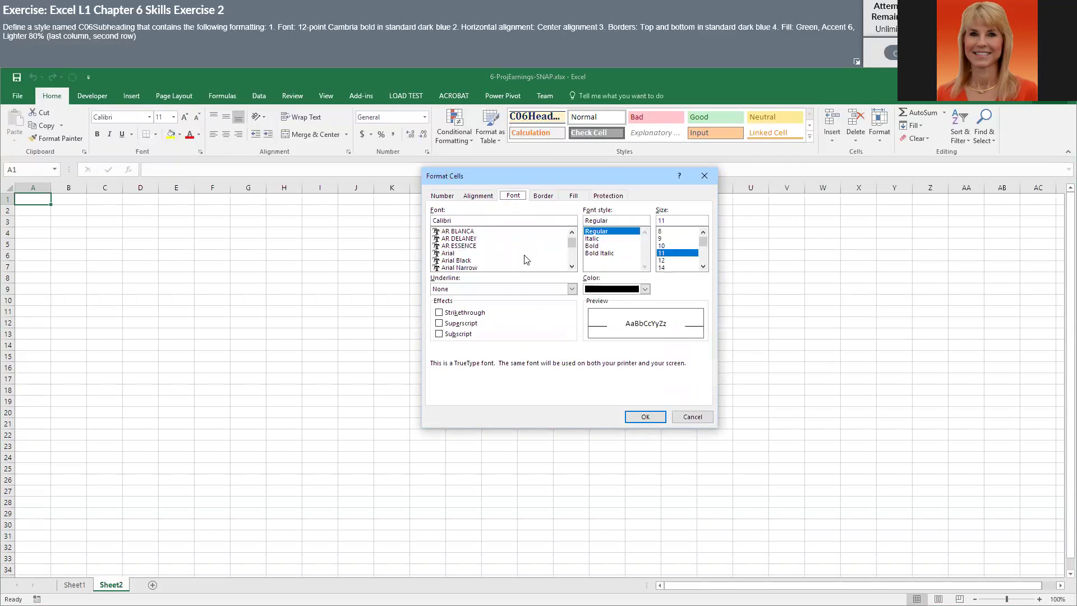
scroll(526, 259, "down", 10)
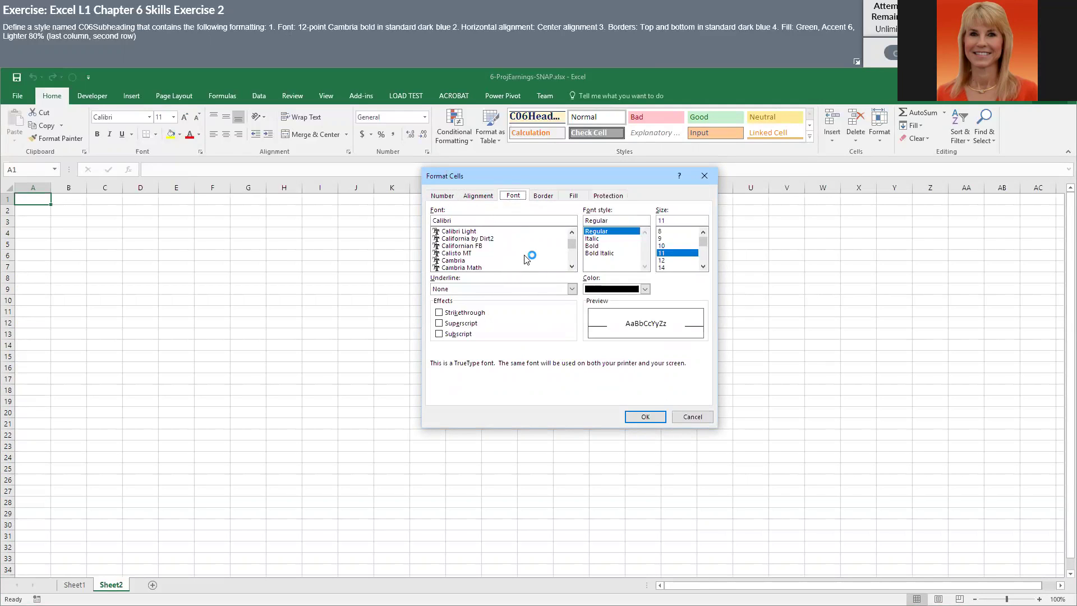
left_click(466, 261)
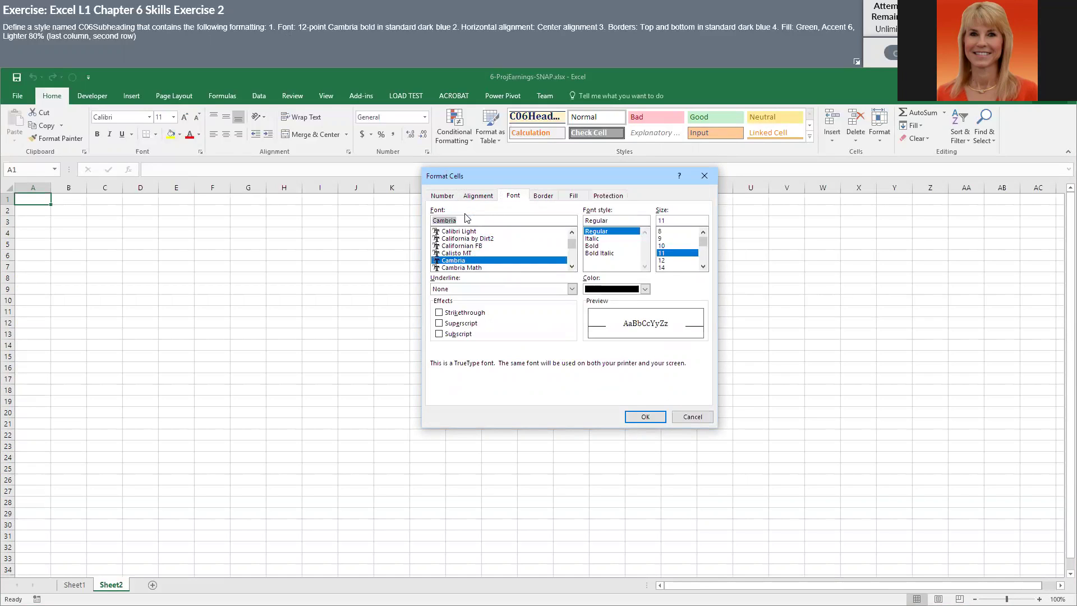
left_click(668, 261)
left_click(594, 246)
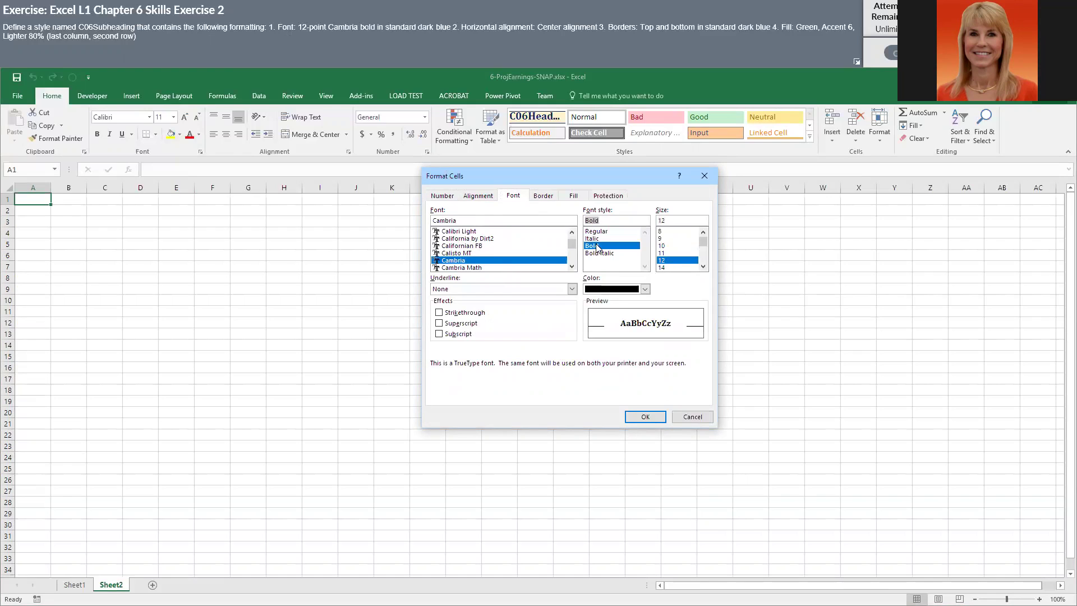
left_click(645, 289)
left_click(665, 389)
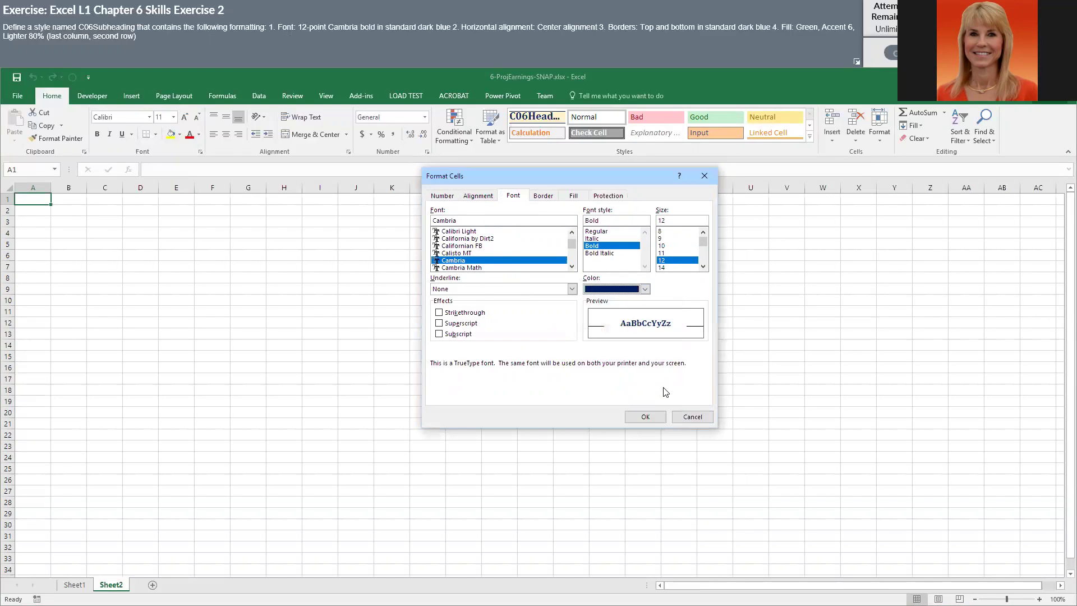
Set the C06Subheading style's horizontal text alignment to Center.
left_click(478, 195)
left_click(484, 232)
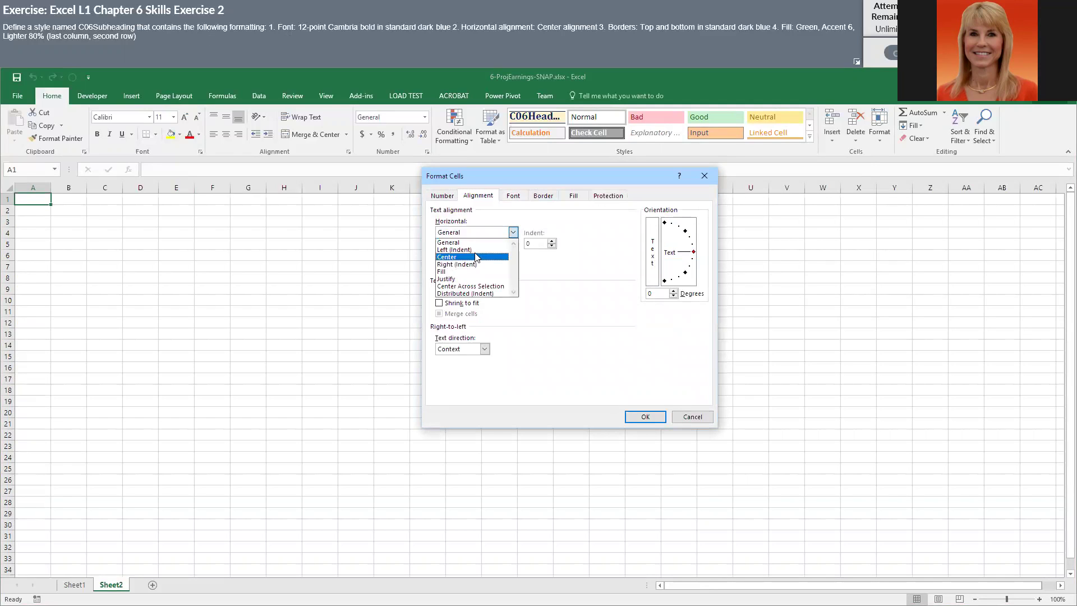
left_click(476, 256)
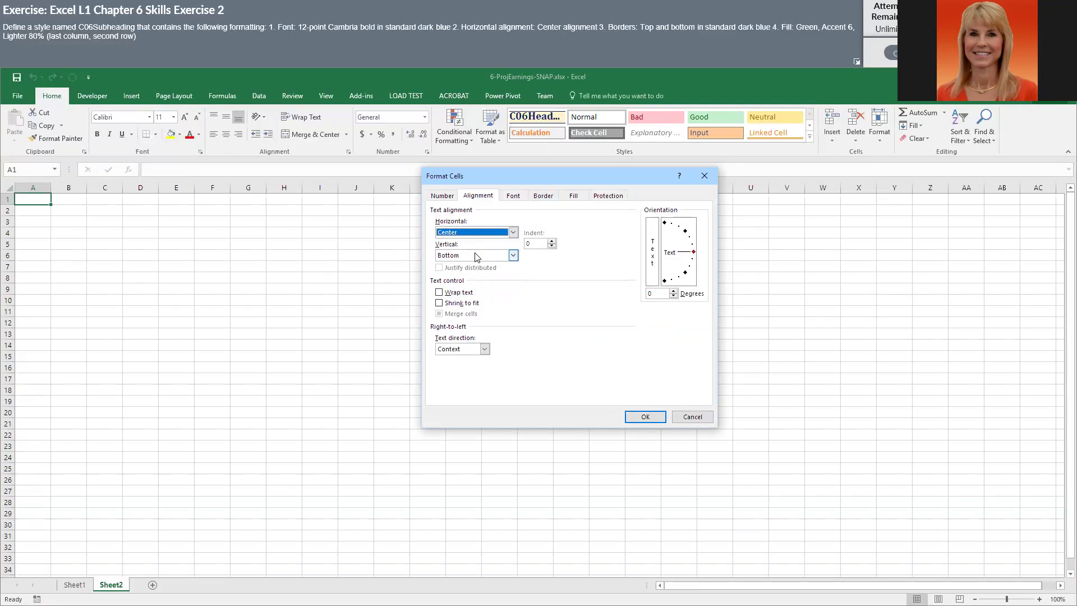
Add top and bottom borders in standard dark blue to the C06Subheading style.
left_click(543, 196)
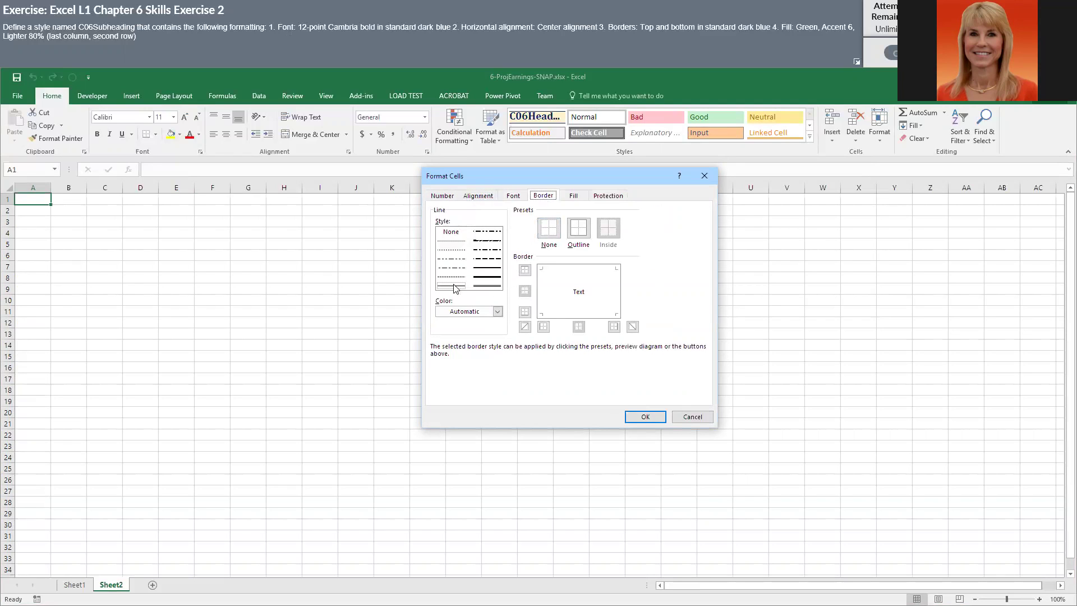
left_click(498, 313)
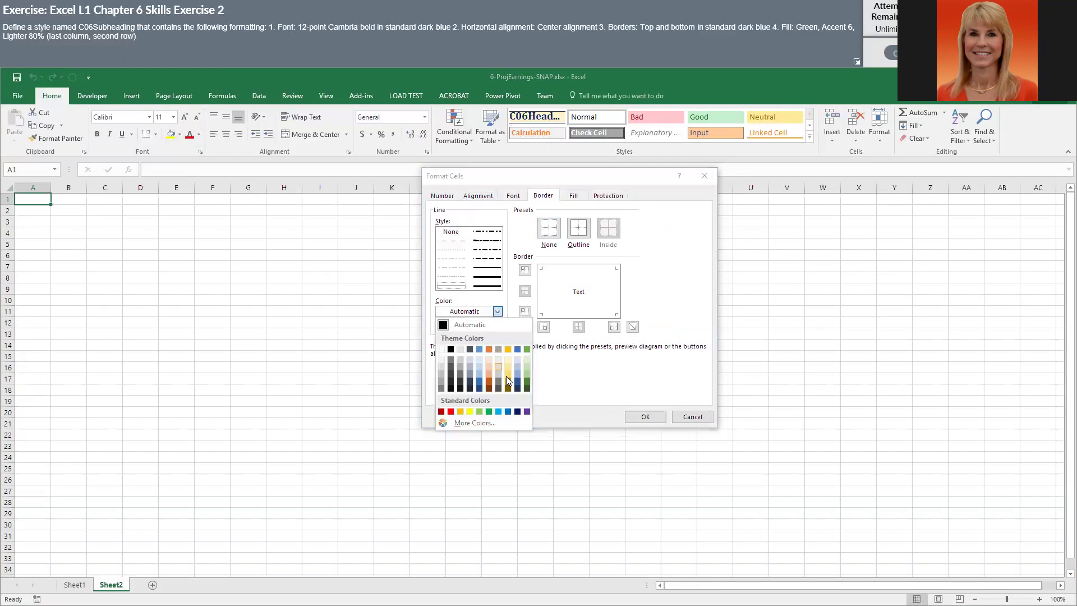
left_click(517, 414)
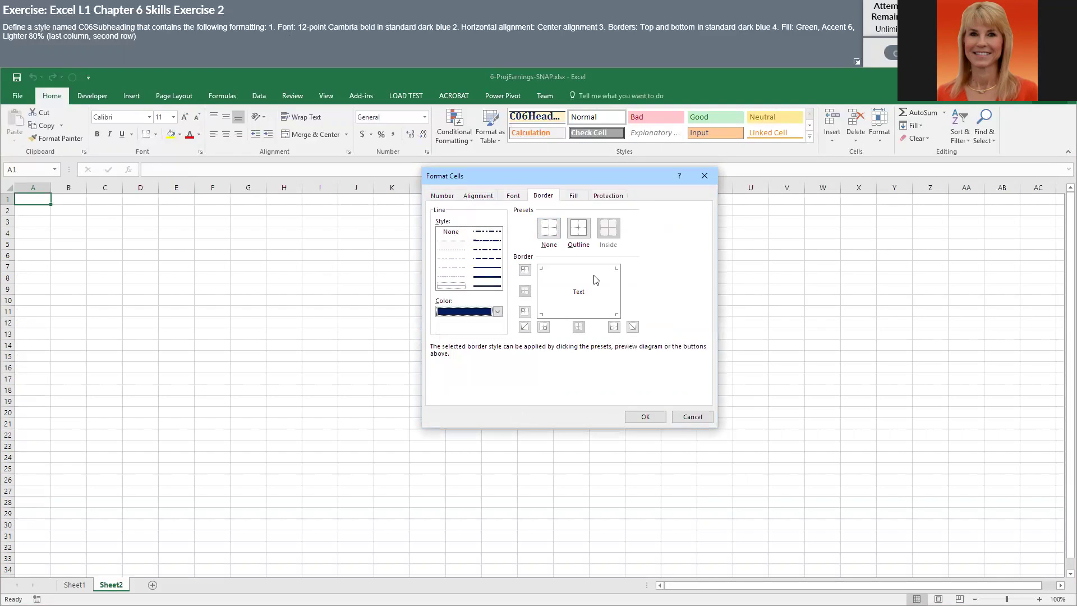
left_click(571, 269)
left_click(578, 315)
Give the C06Subheading style a Green, Accent 6, Lighter 80% fill and save the style.
left_click(574, 196)
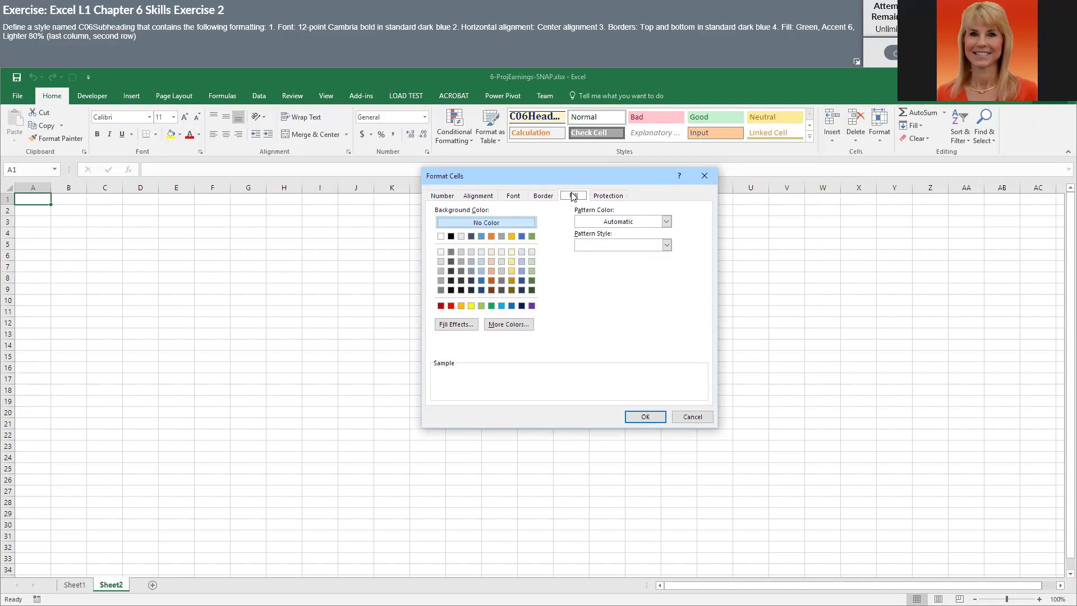
left_click(532, 254)
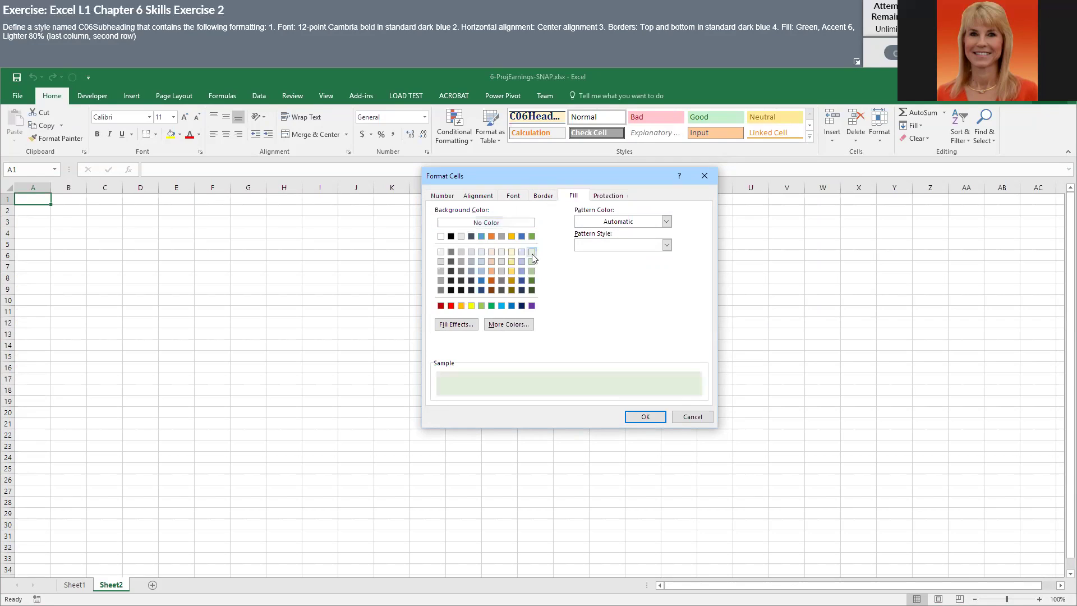
left_click(645, 417)
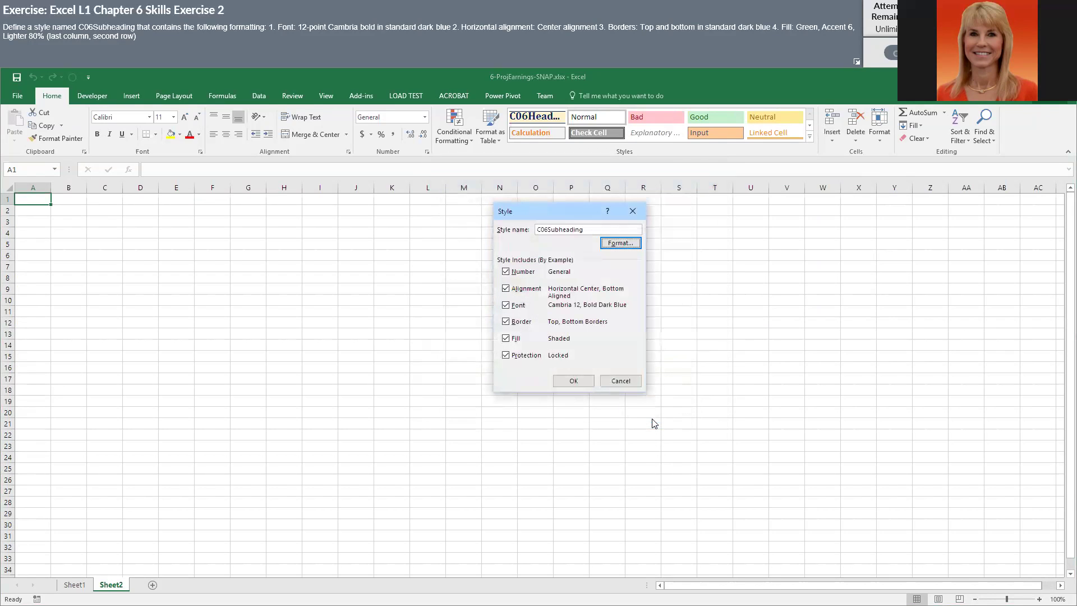
left_click(578, 381)
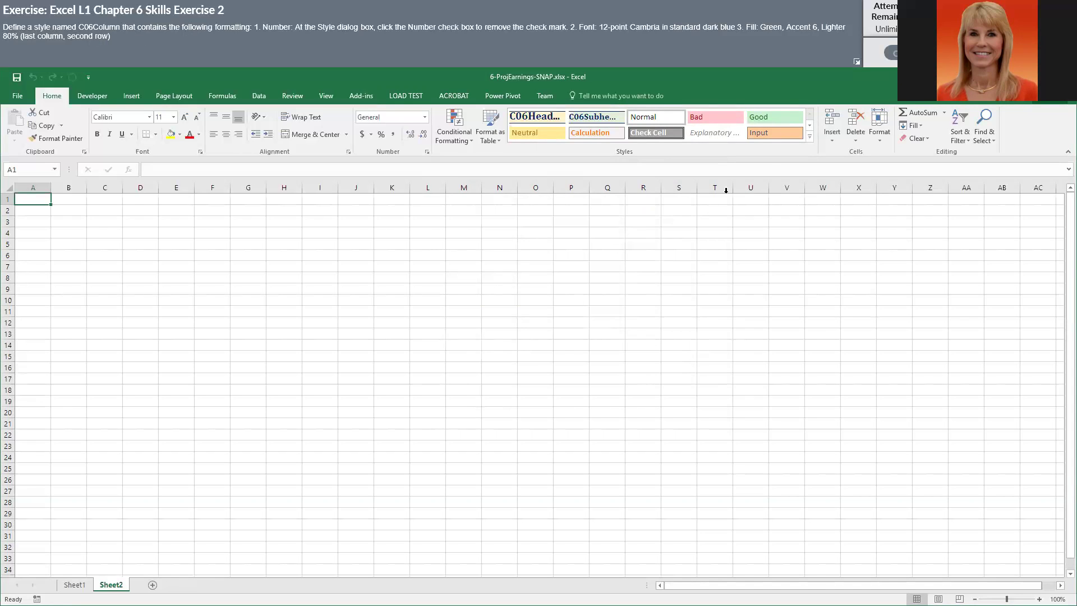
Start a new cell style named C06Column.
left_click(810, 136)
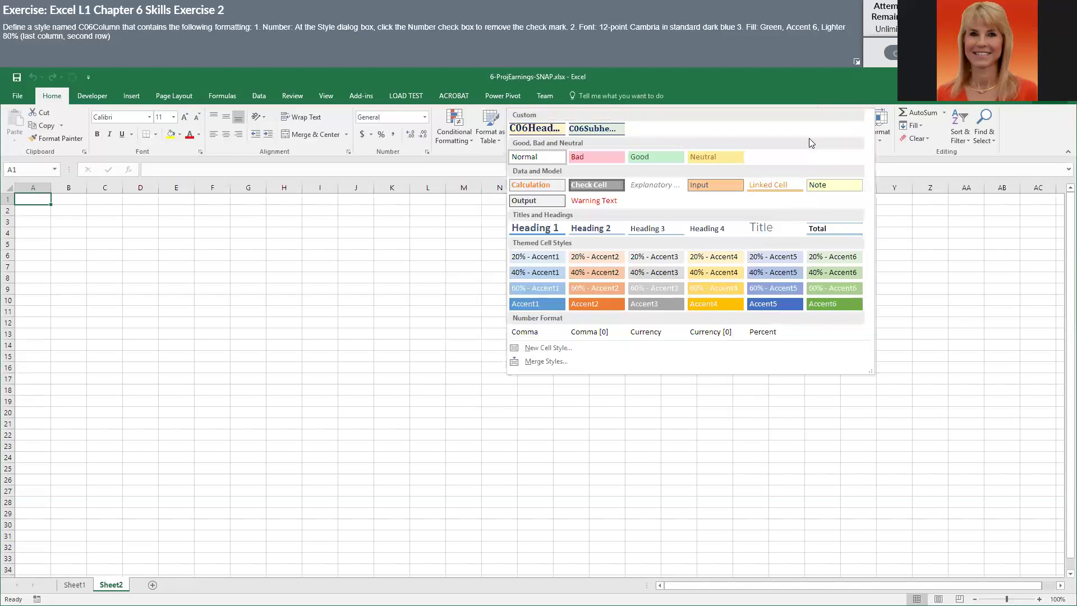
left_click(555, 348)
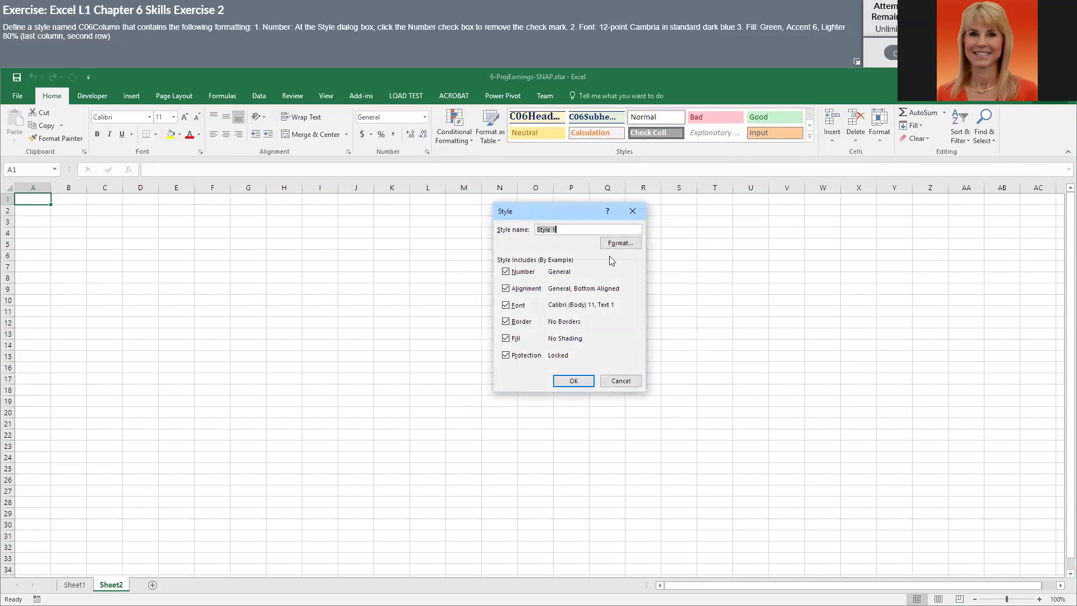
type("C06Column")
left_click(620, 246)
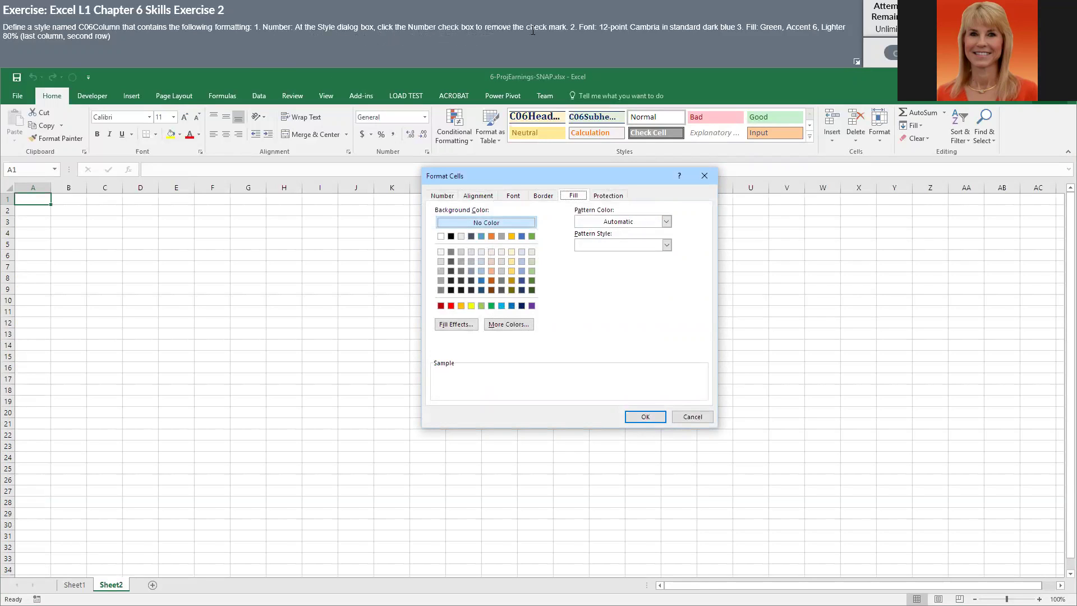
left_click(454, 196)
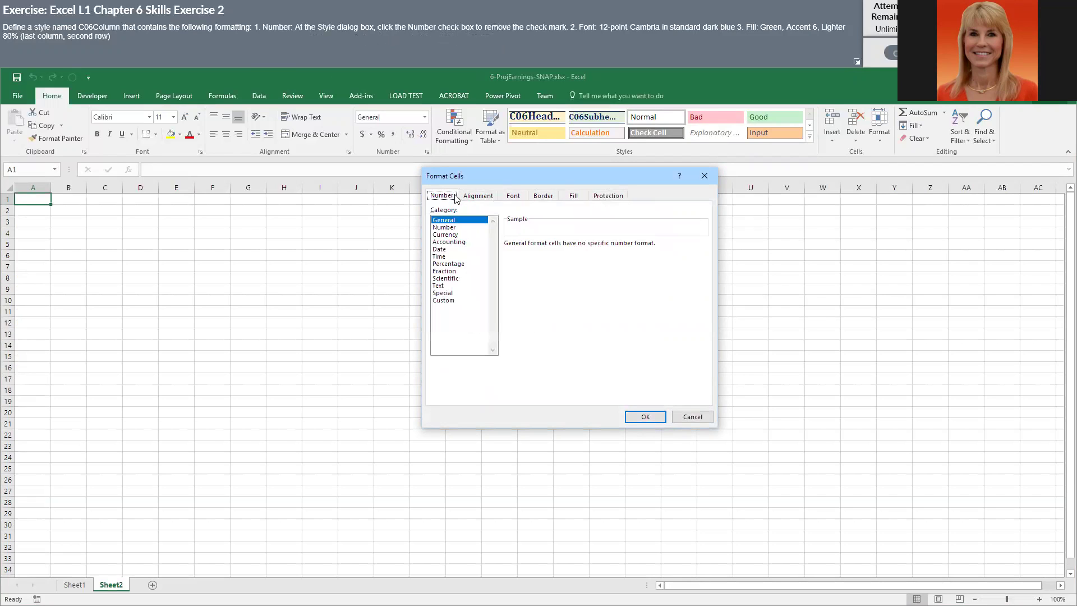
left_click(444, 227)
left_click(692, 416)
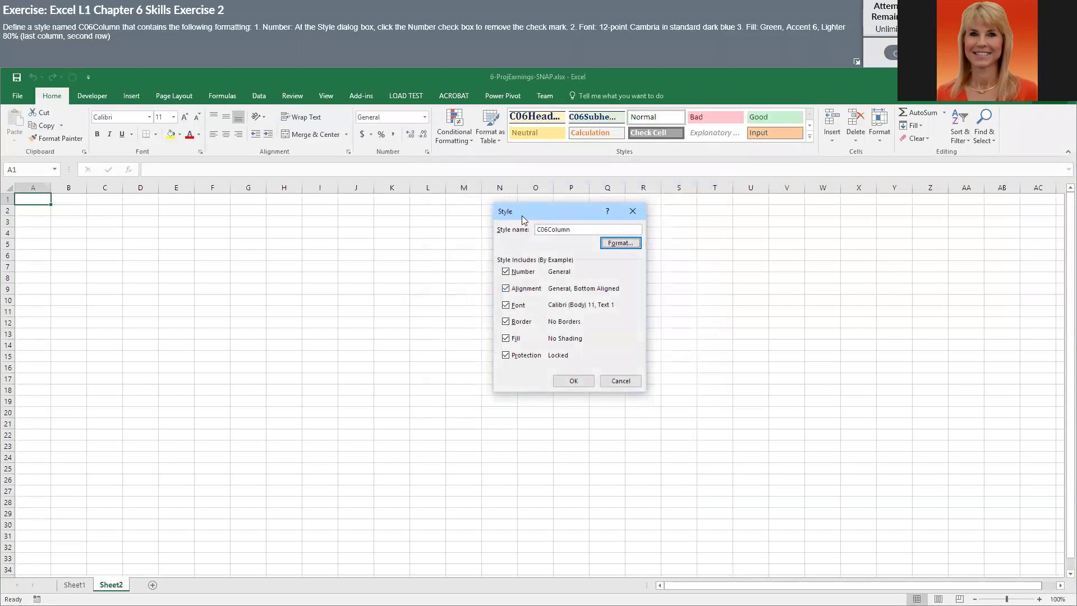
Exclude number formatting from the C06Column style and set its font to Cambria, 12 point, in standard dark blue.
left_click(506, 274)
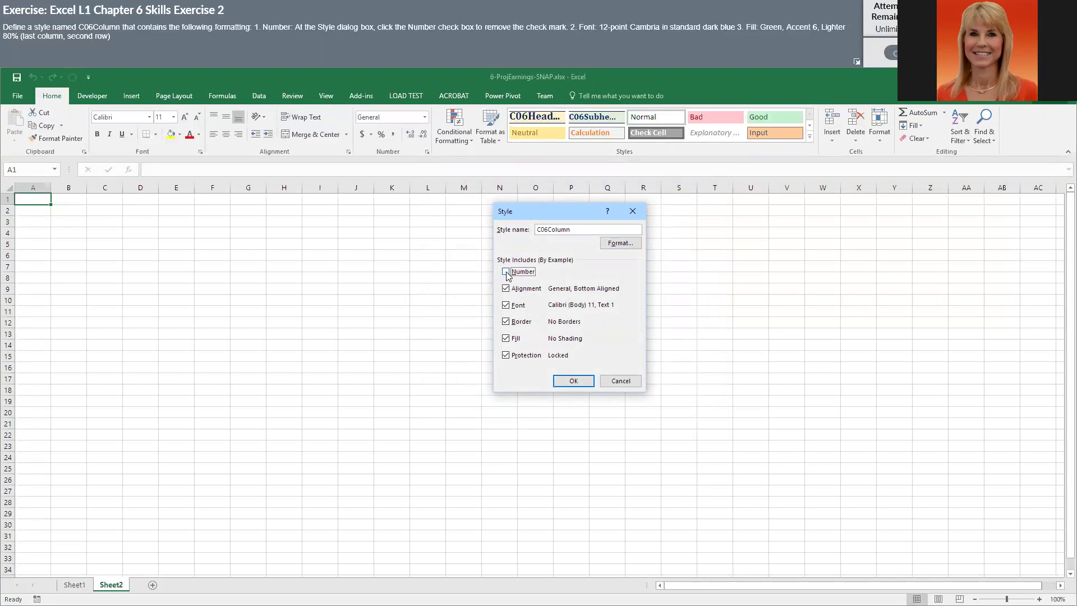
left_click(621, 243)
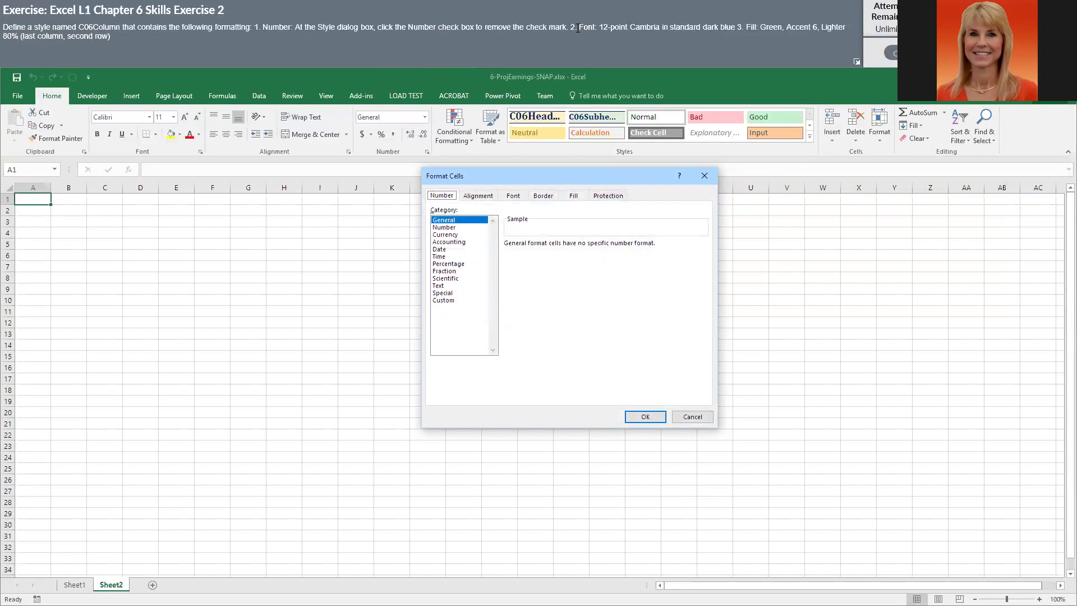
left_click(513, 195)
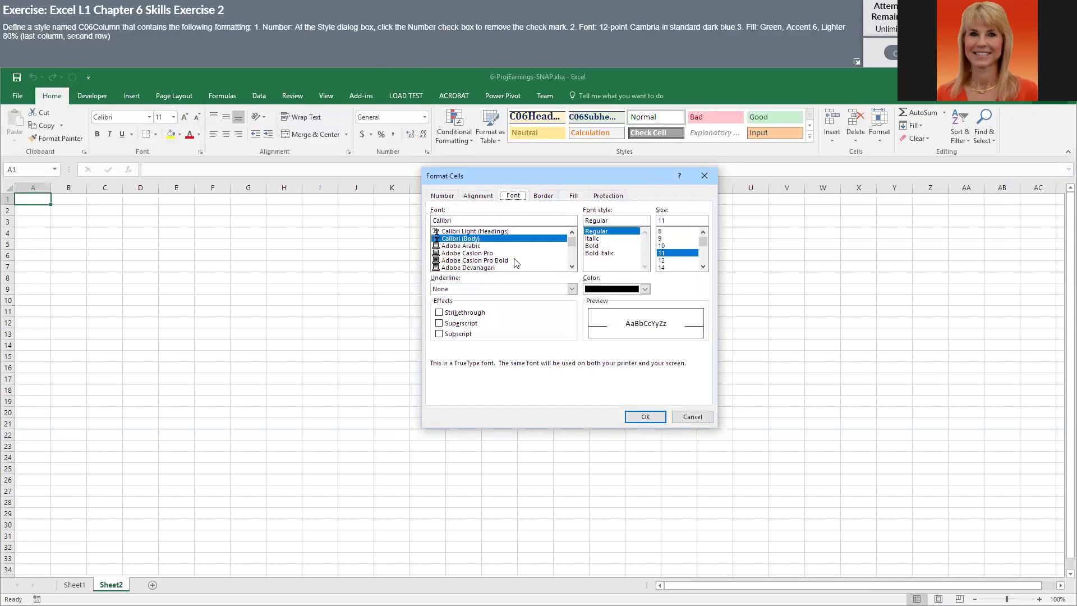
left_click(572, 267)
left_click(573, 267)
left_click(572, 267)
left_click(572, 267)
scroll(520, 255, "down", 6)
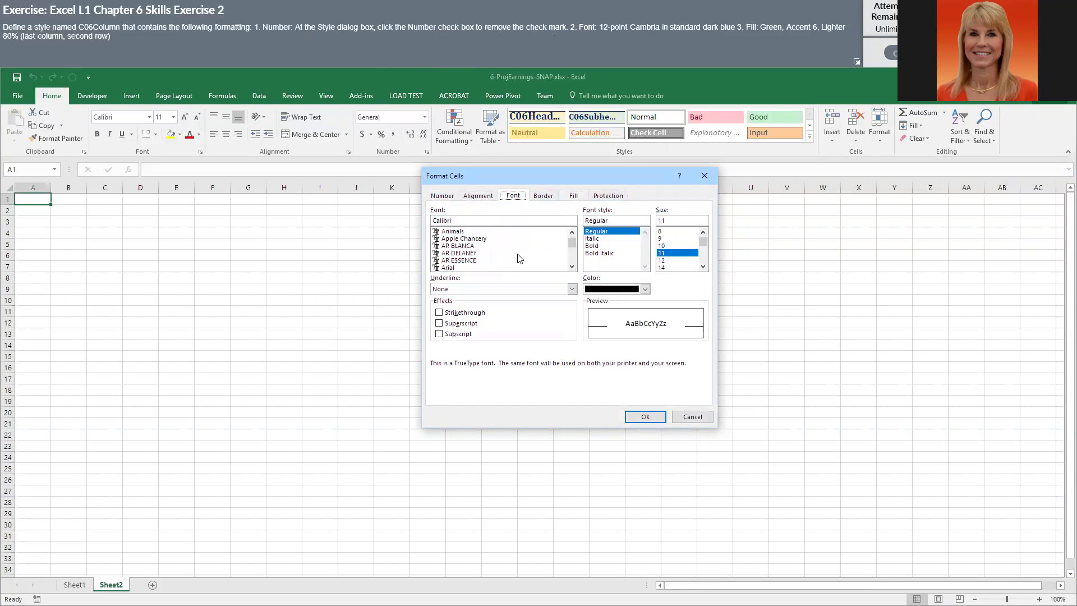
scroll(520, 258, "down", 7)
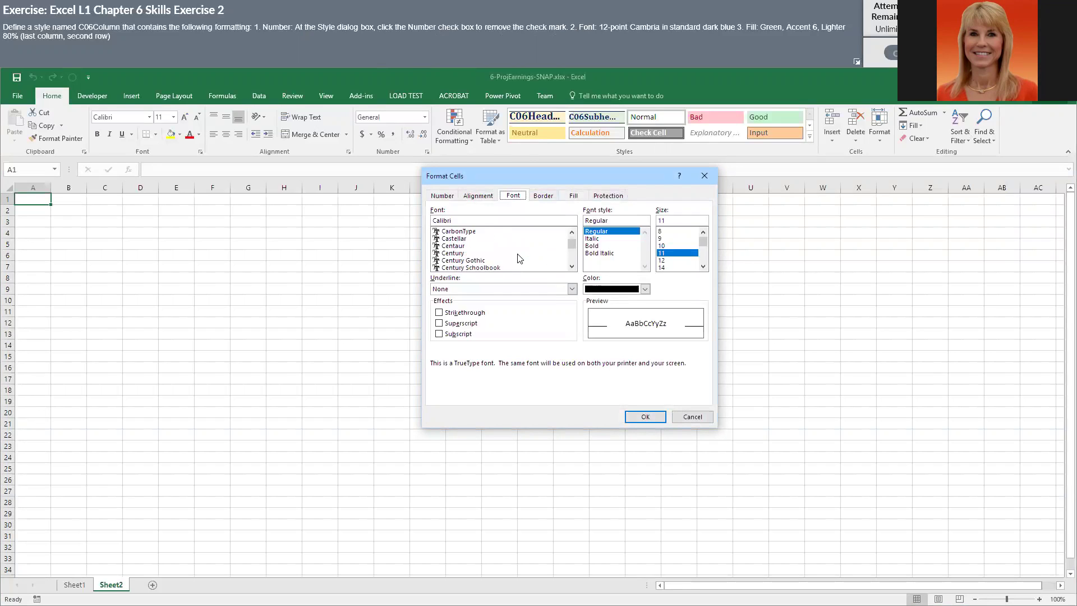
left_click(461, 233)
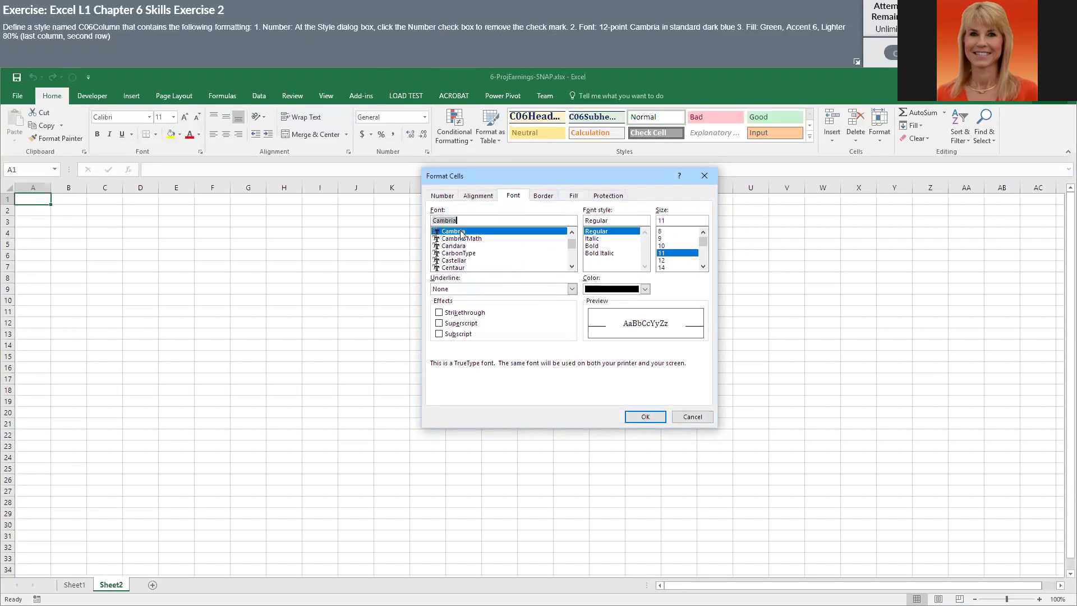
left_click(662, 261)
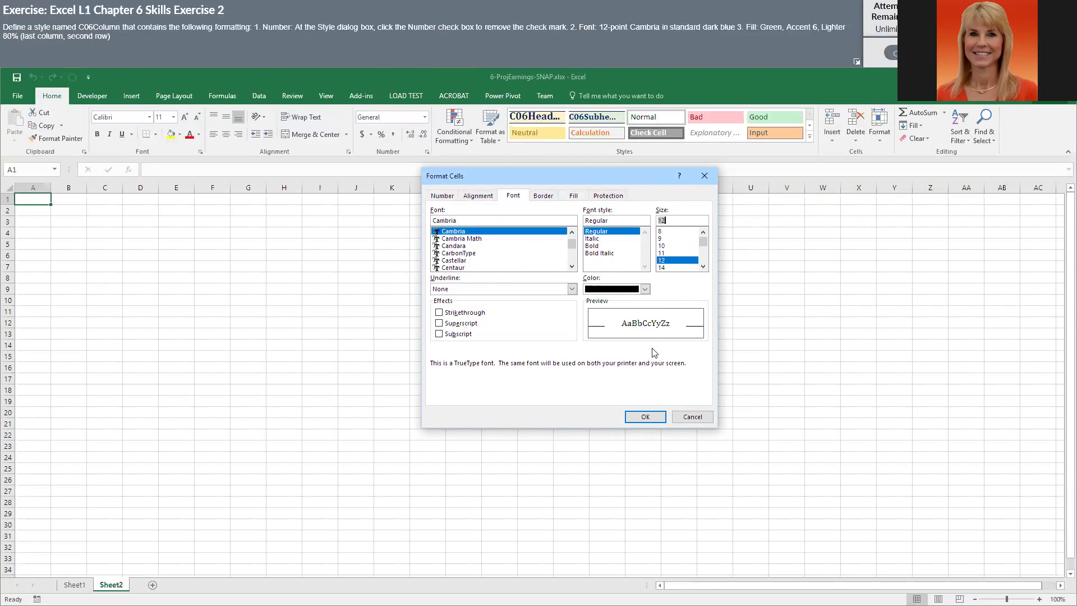
left_click(645, 289)
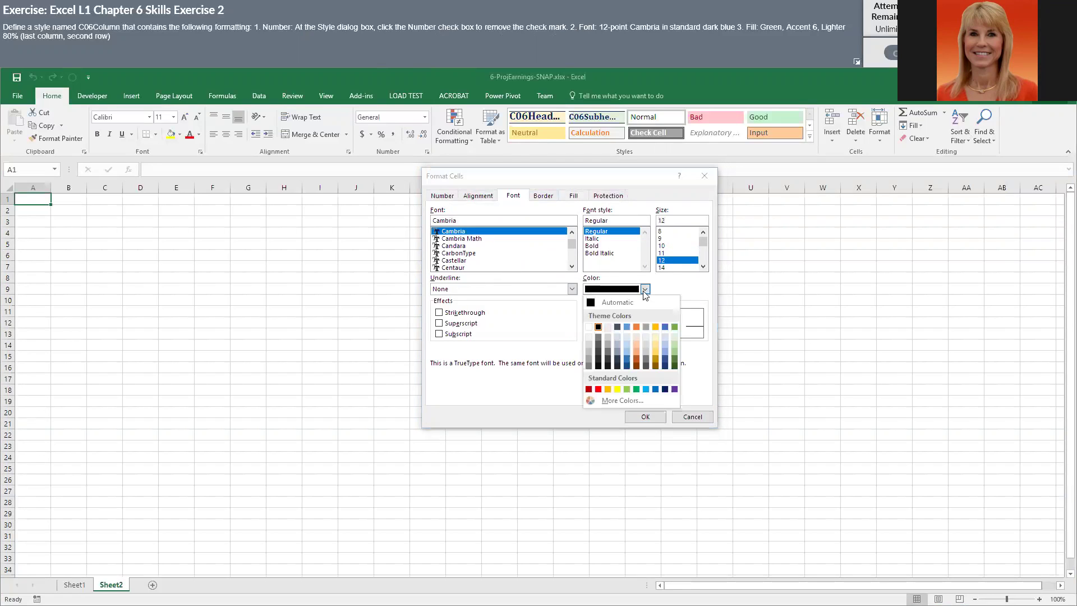
left_click(664, 389)
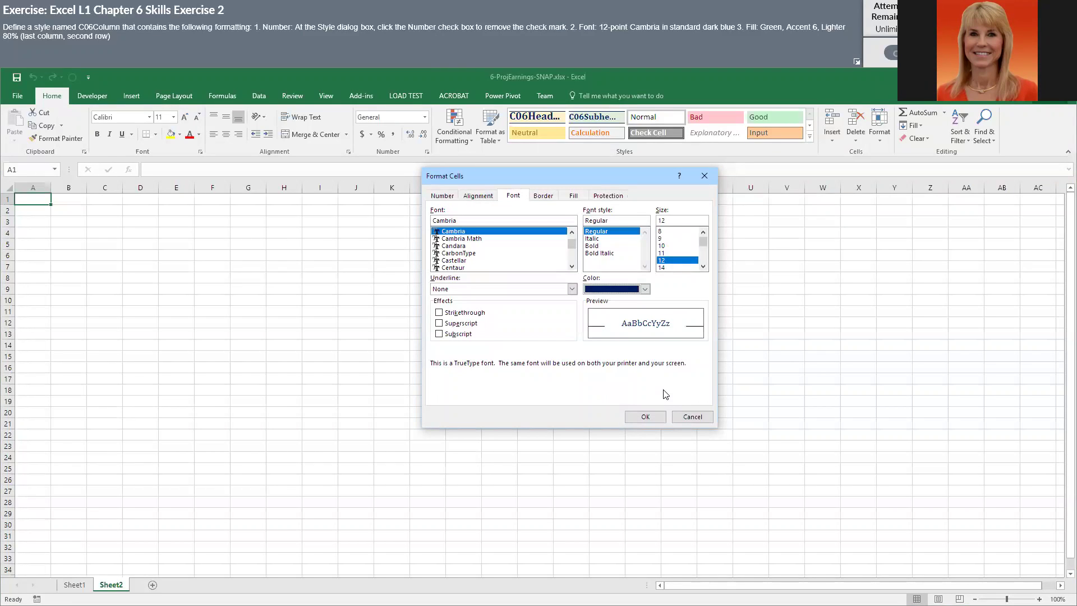
Give the C06Column style a Green, Accent 6, Lighter 80% fill and save the style.
left_click(575, 196)
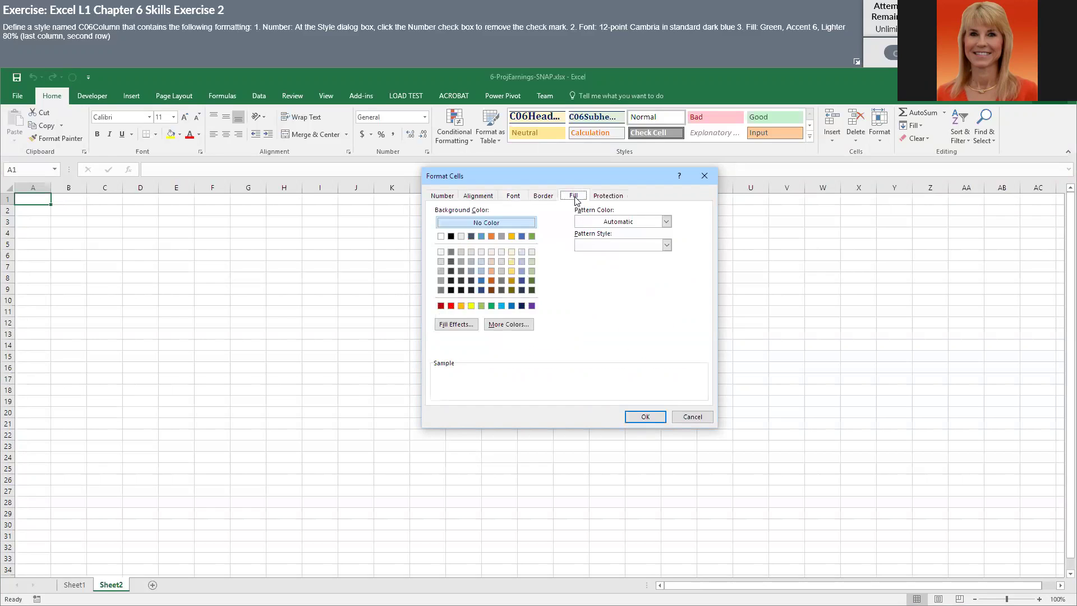
left_click(532, 252)
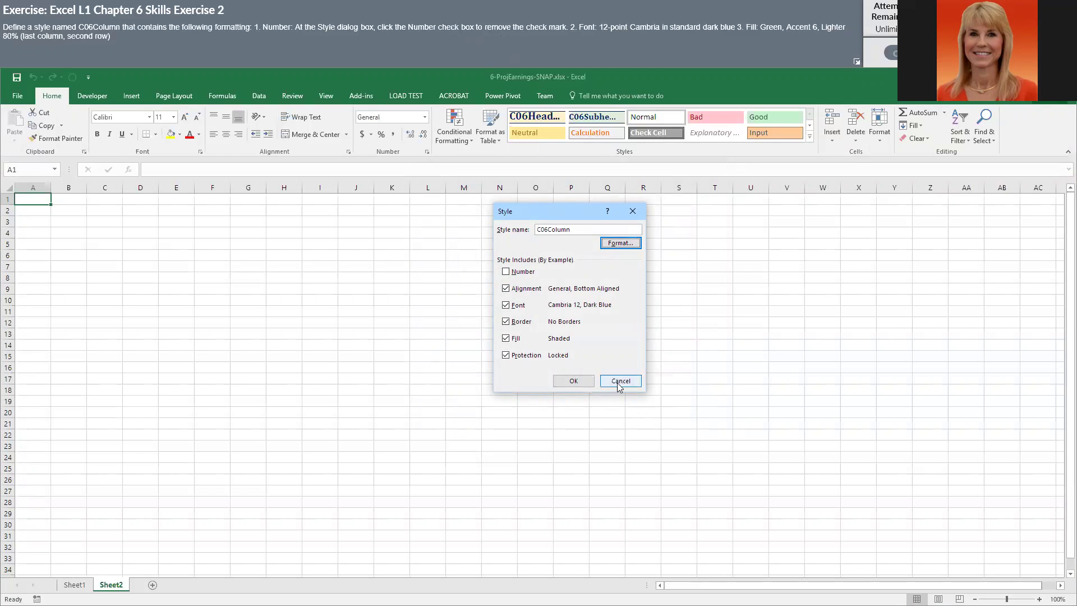
left_click(576, 381)
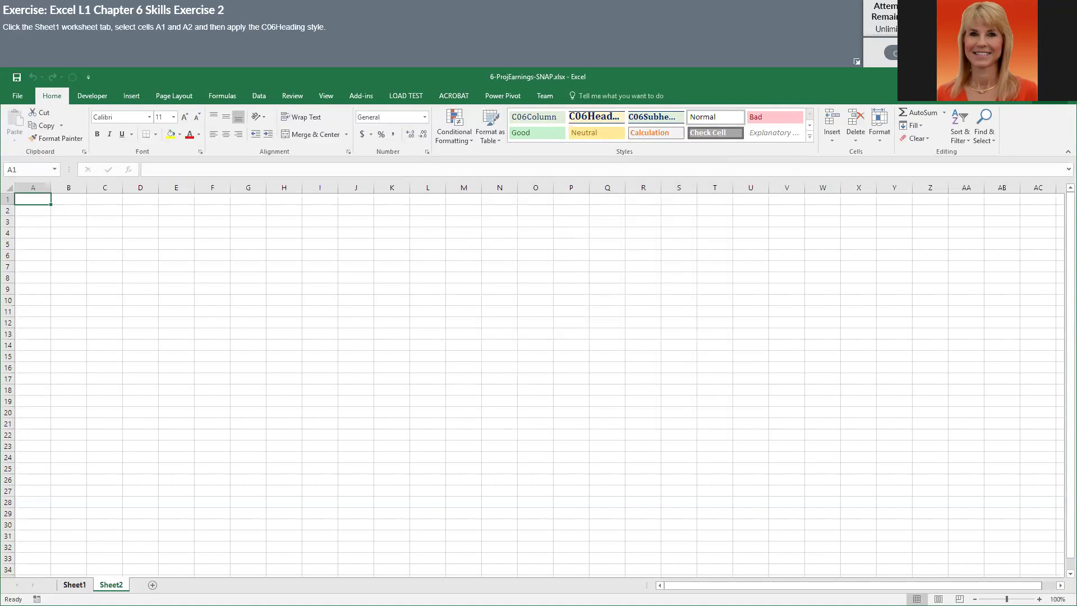
Apply the C06Heading style to cells A1 and A2 on Sheet1.
left_click(74, 585)
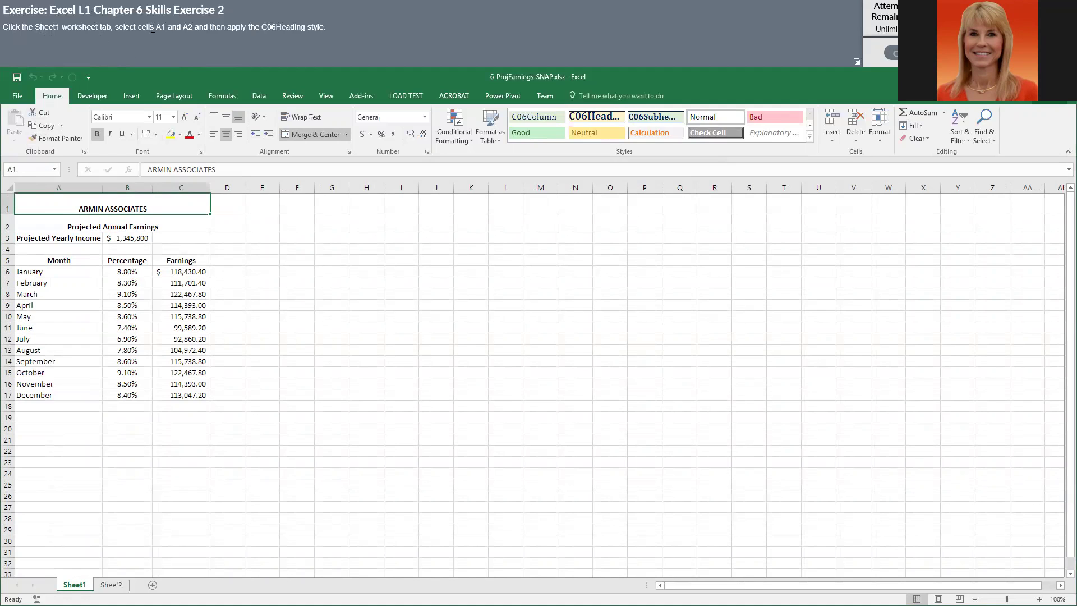
left_click_drag(143, 206, 151, 232)
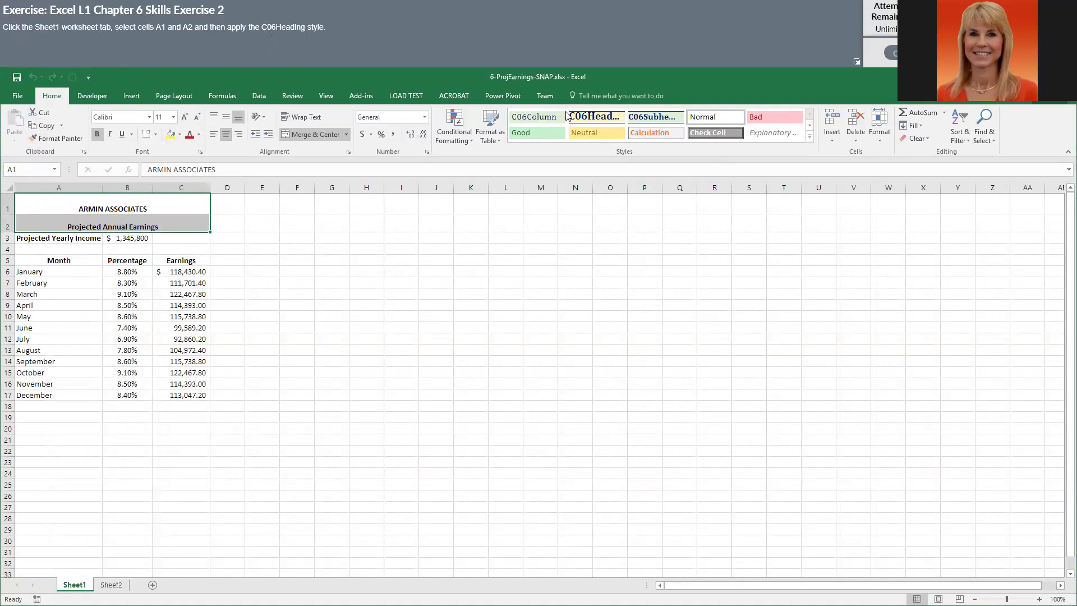
left_click(602, 121)
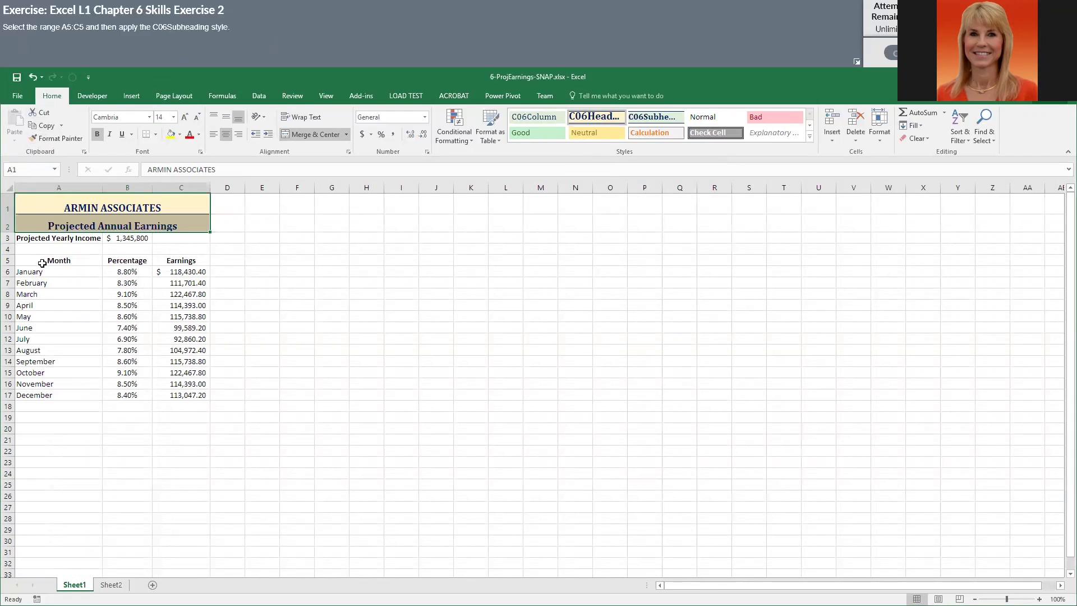
Apply the C06Subheading style to the range A5:C5 and the C06Column style to A6:A17.
left_click_drag(41, 262, 171, 259)
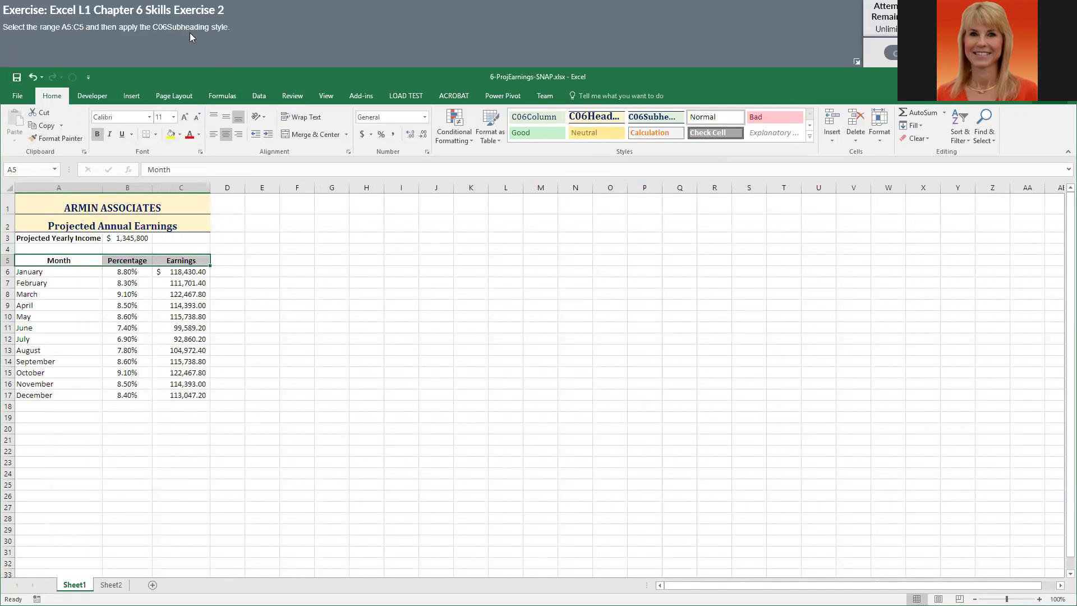
left_click(662, 120)
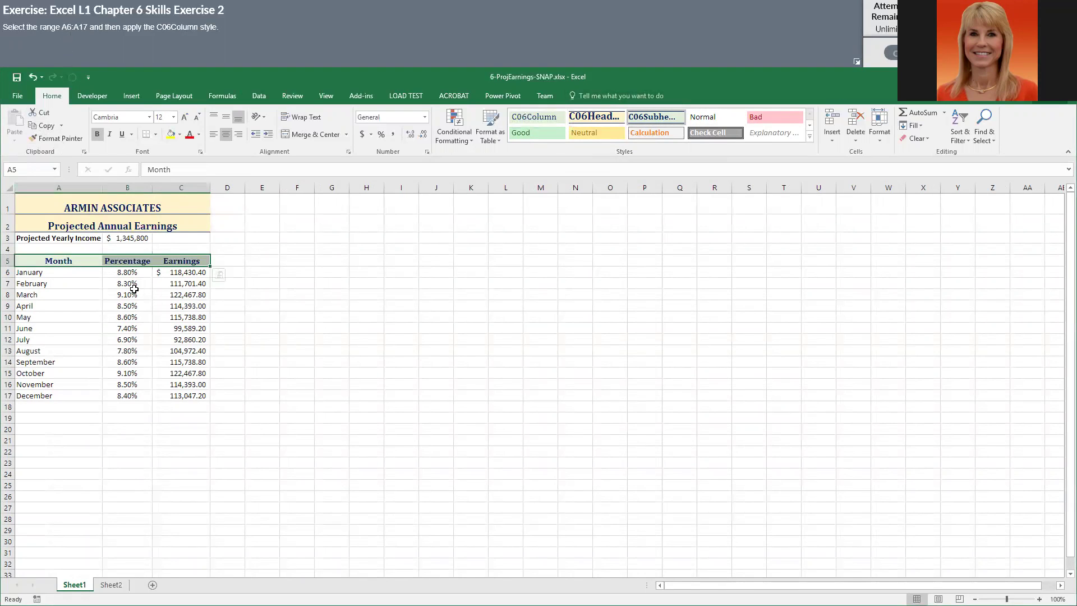
left_click_drag(77, 272, 95, 394)
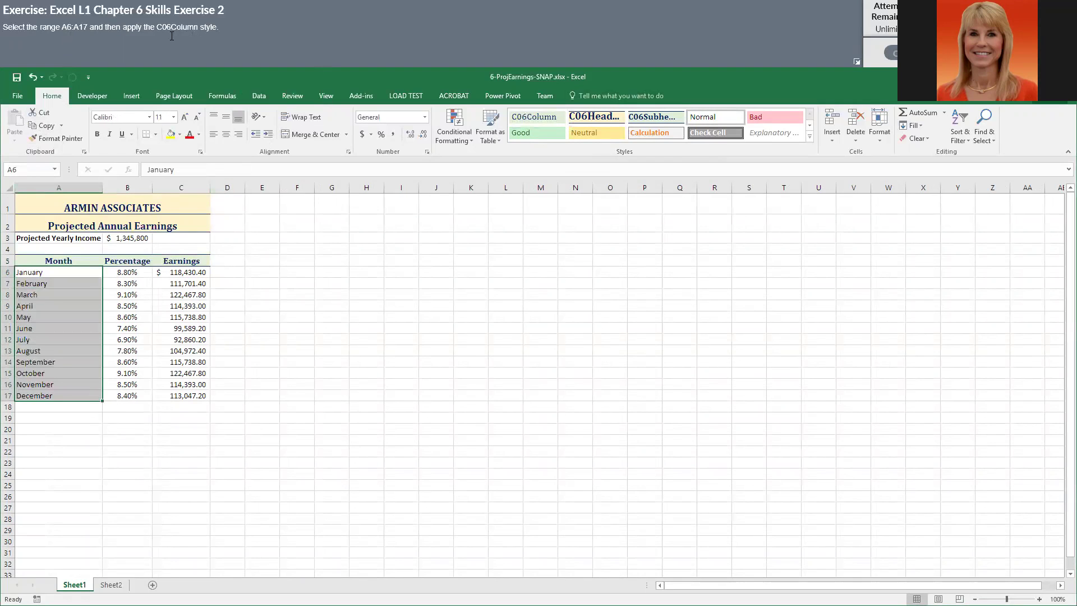
left_click(534, 116)
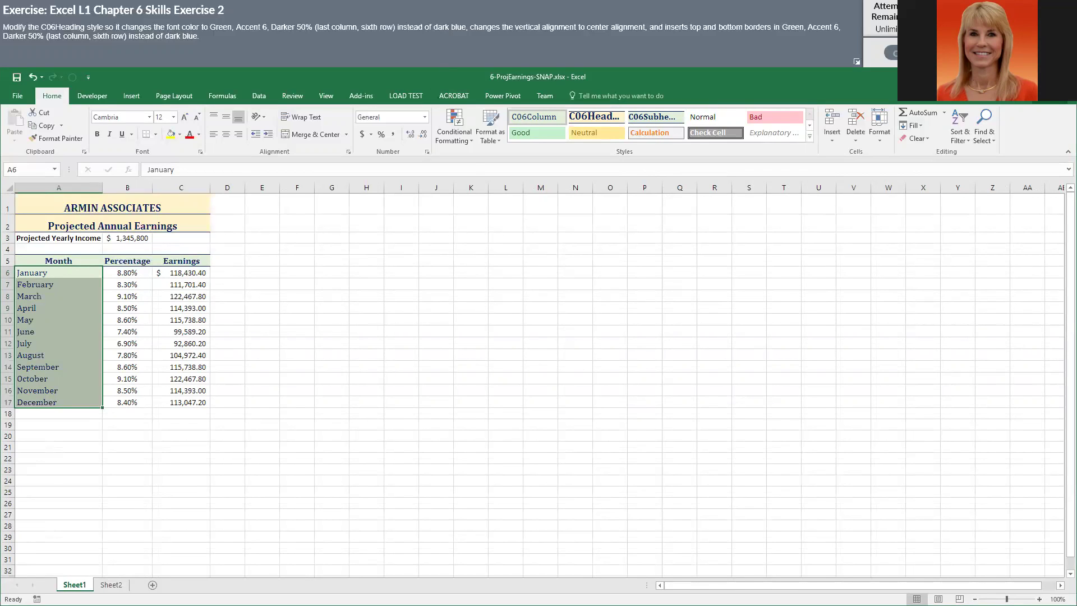
Modify the C06Heading style so its font color is Green, Accent 6, Darker 50%.
key("ctrl+z")
left_click(88, 201)
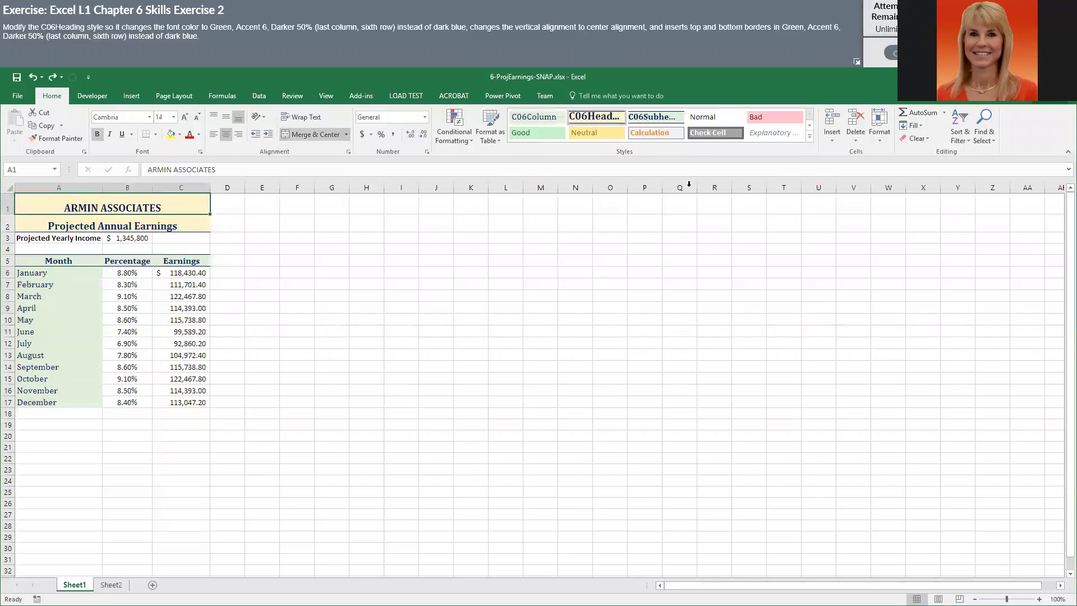
right_click(606, 122)
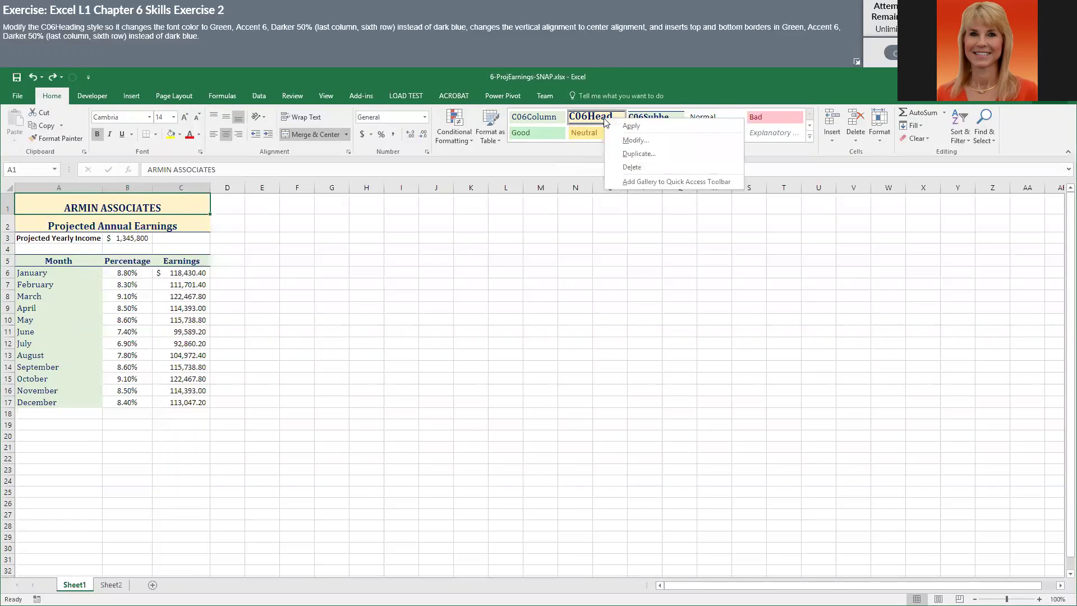
left_click(636, 140)
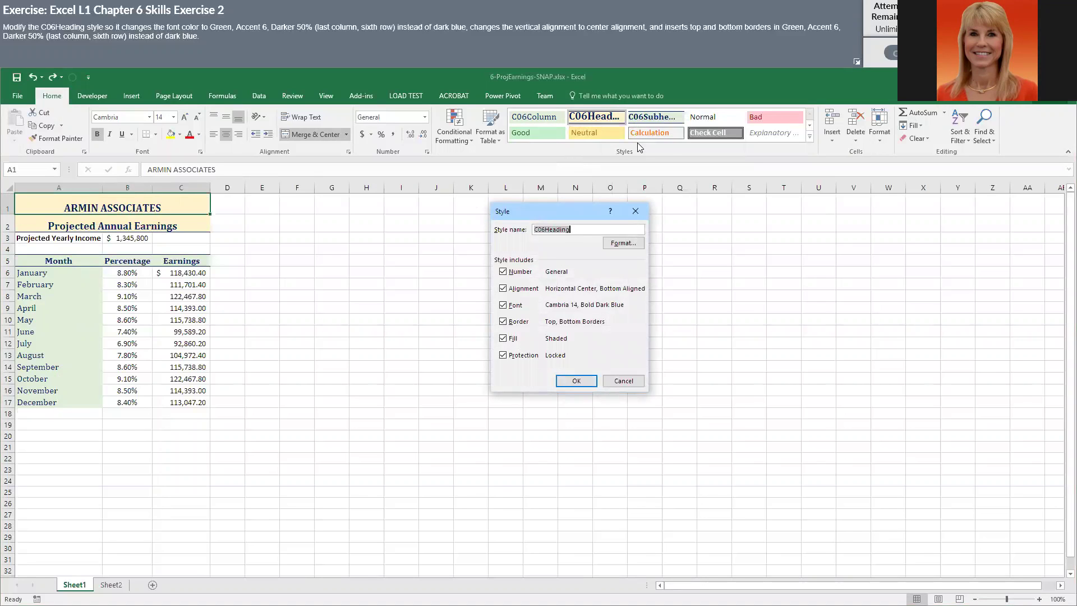
left_click(619, 244)
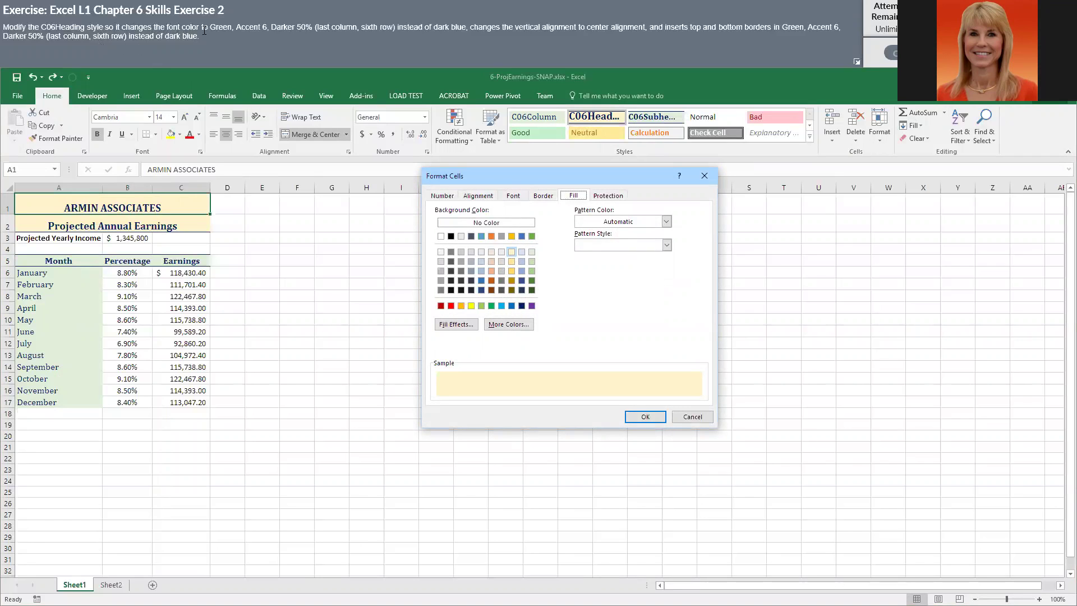
left_click(521, 199)
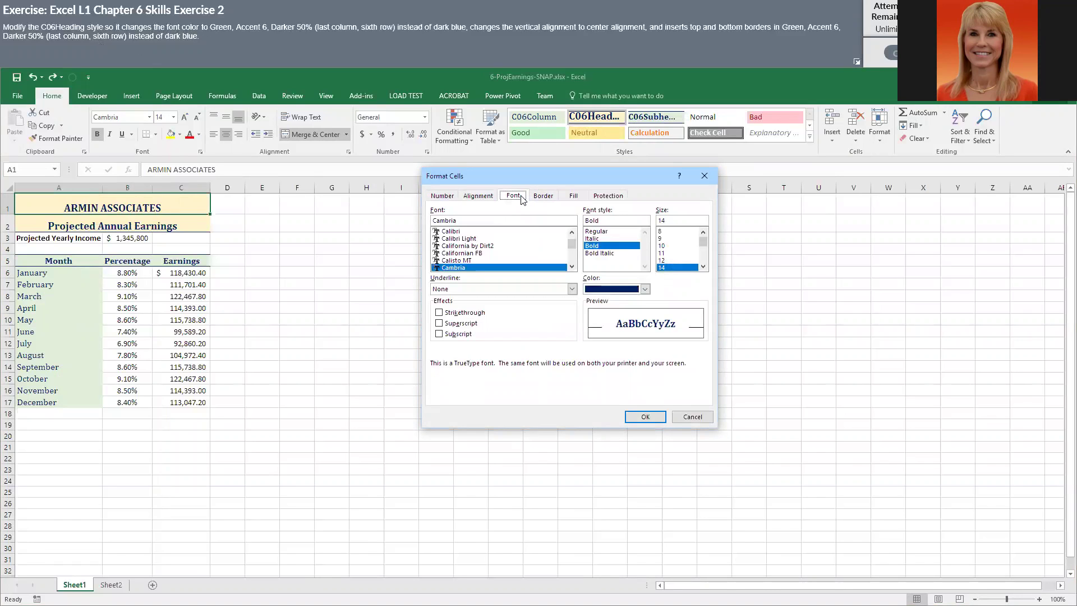
left_click(644, 288)
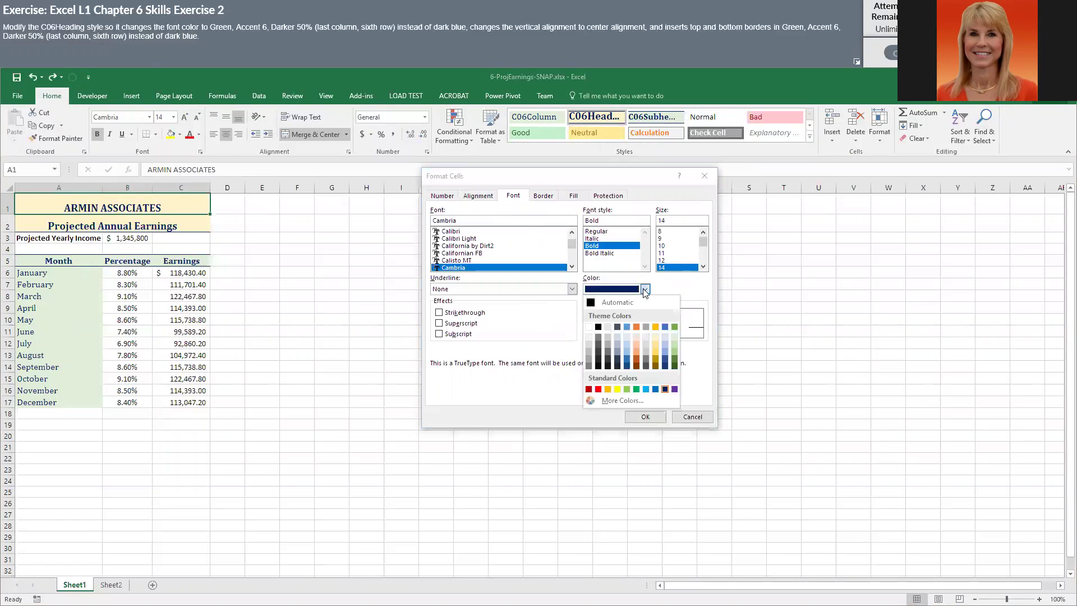
left_click(675, 366)
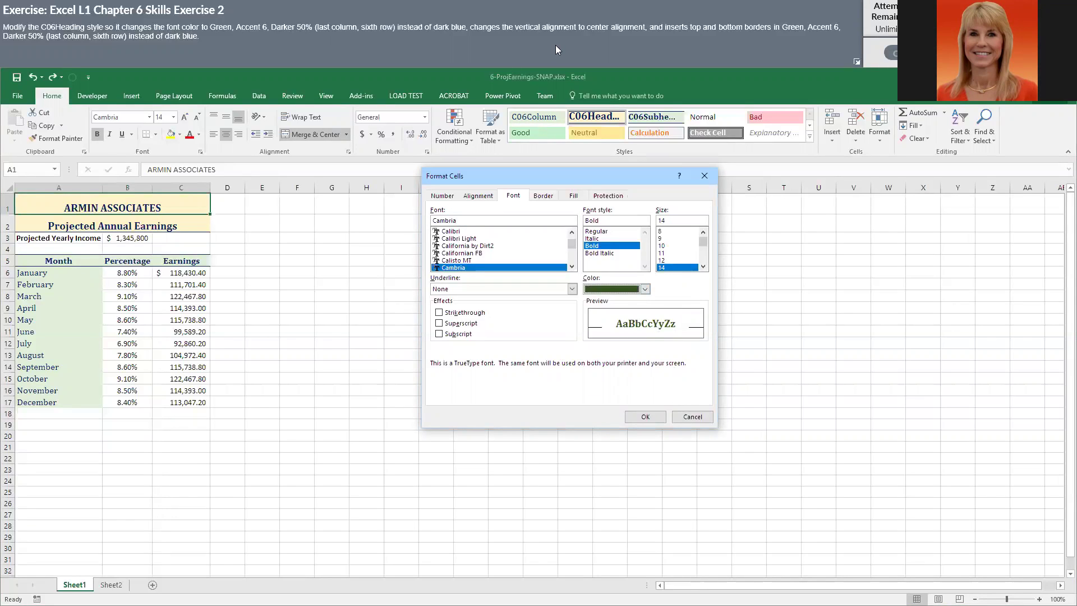
Set the vertical text alignment of the C06Heading style to Center.
left_click(486, 197)
left_click(496, 260)
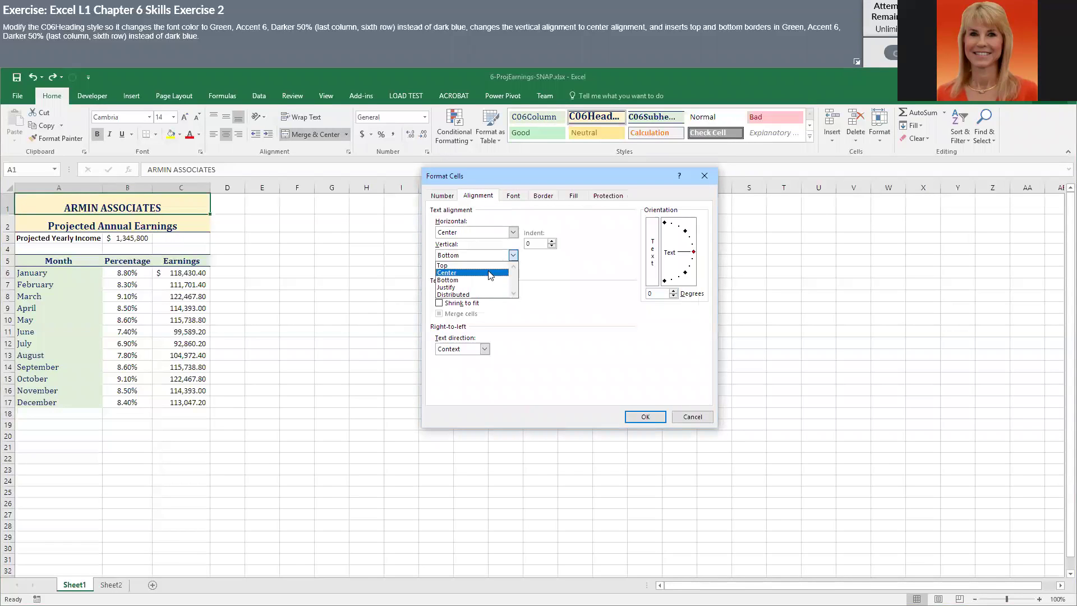
left_click(494, 272)
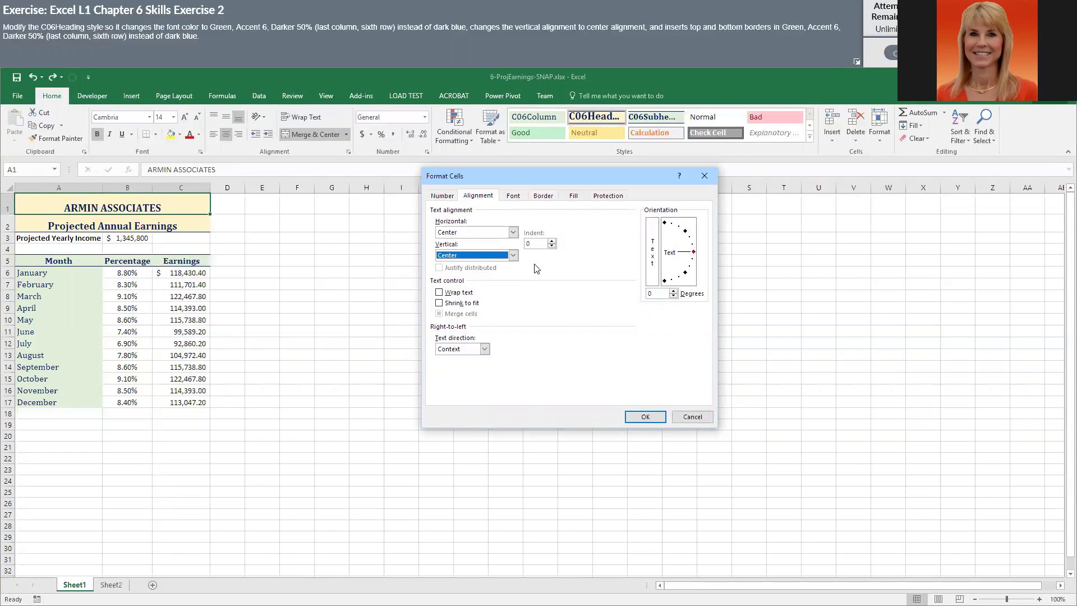
Recolor the top and bottom borders of the C06Heading style to Green, Accent 6, Darker 50% and save the style.
left_click(543, 196)
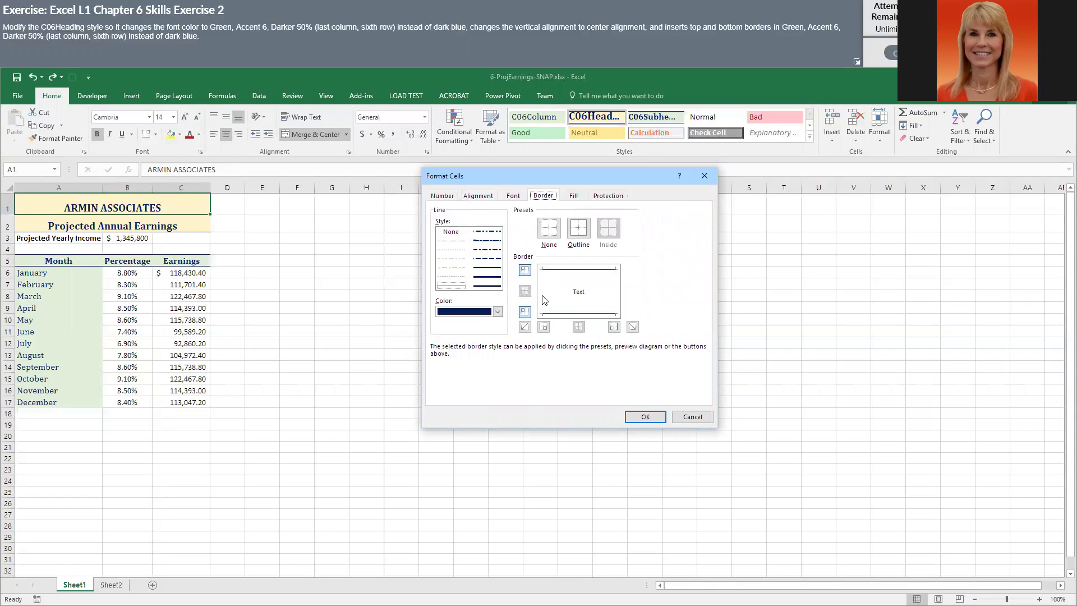
left_click(498, 312)
left_click(527, 388)
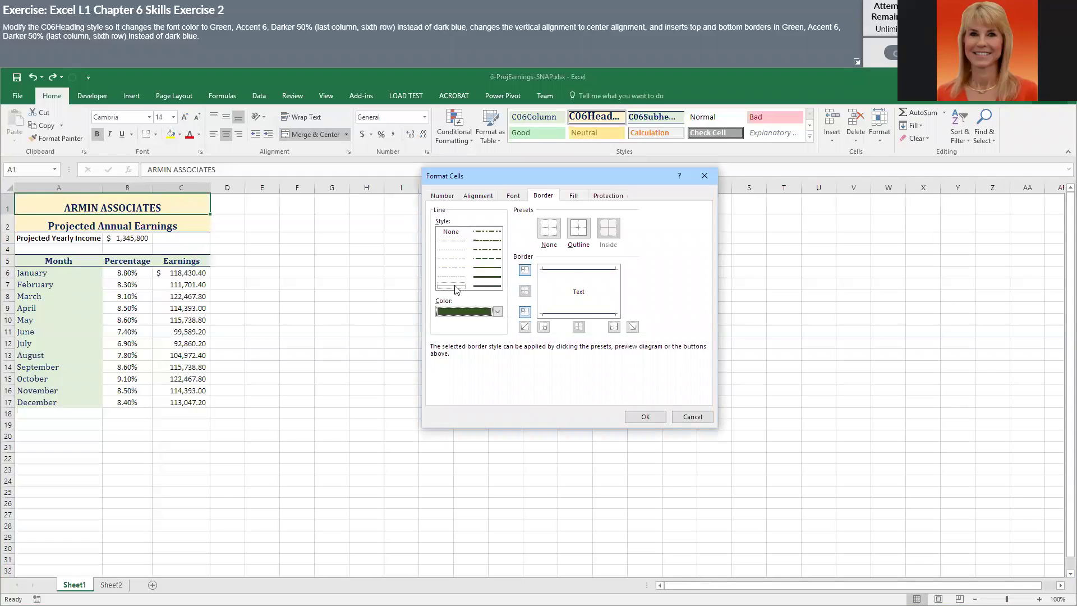
left_click(572, 273)
left_click(572, 273)
left_click(572, 274)
left_click(573, 314)
left_click(573, 314)
left_click(572, 315)
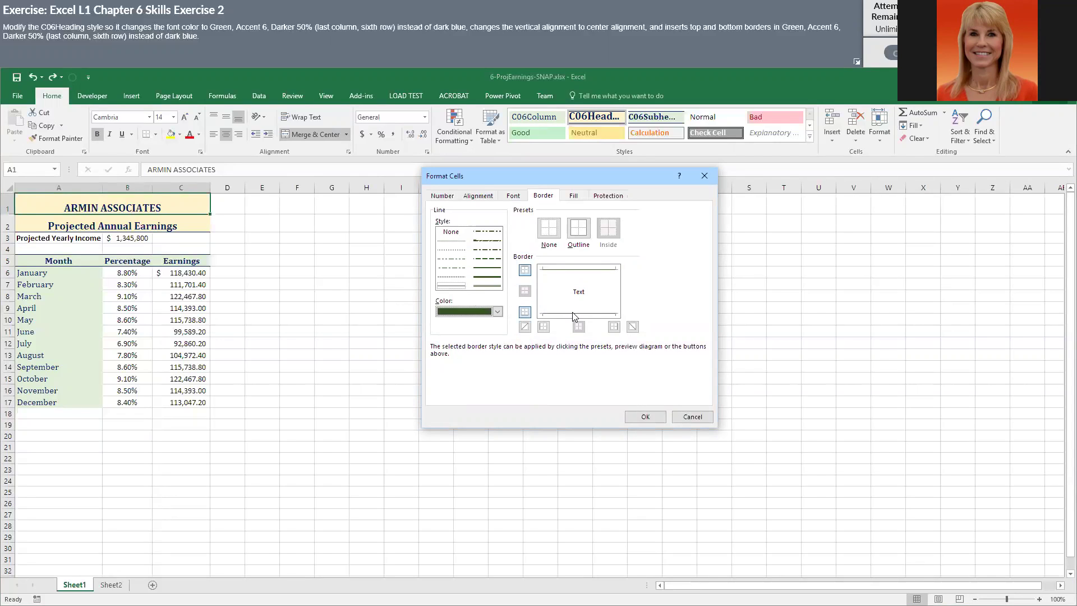
left_click(646, 417)
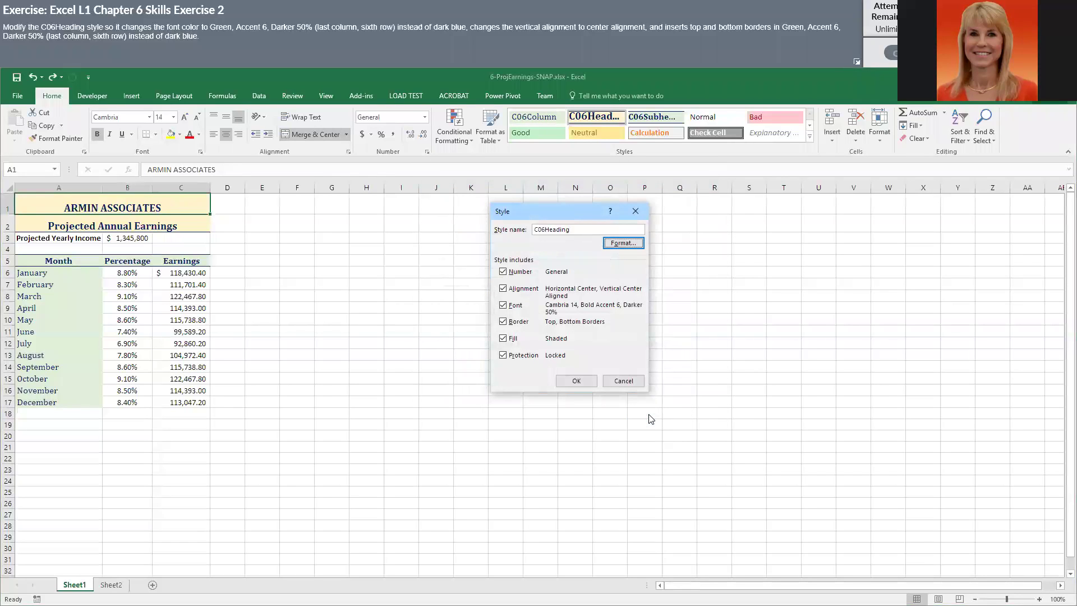
left_click(577, 381)
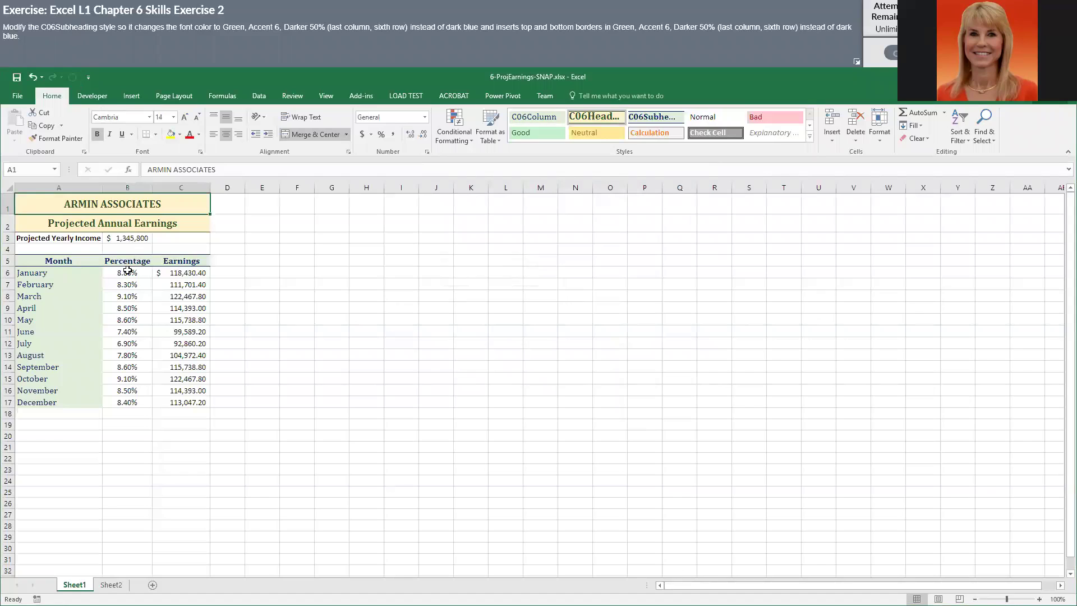
Modify the C06Subheading style so its font color is Green, Accent 6, Darker 50%.
left_click(57, 263)
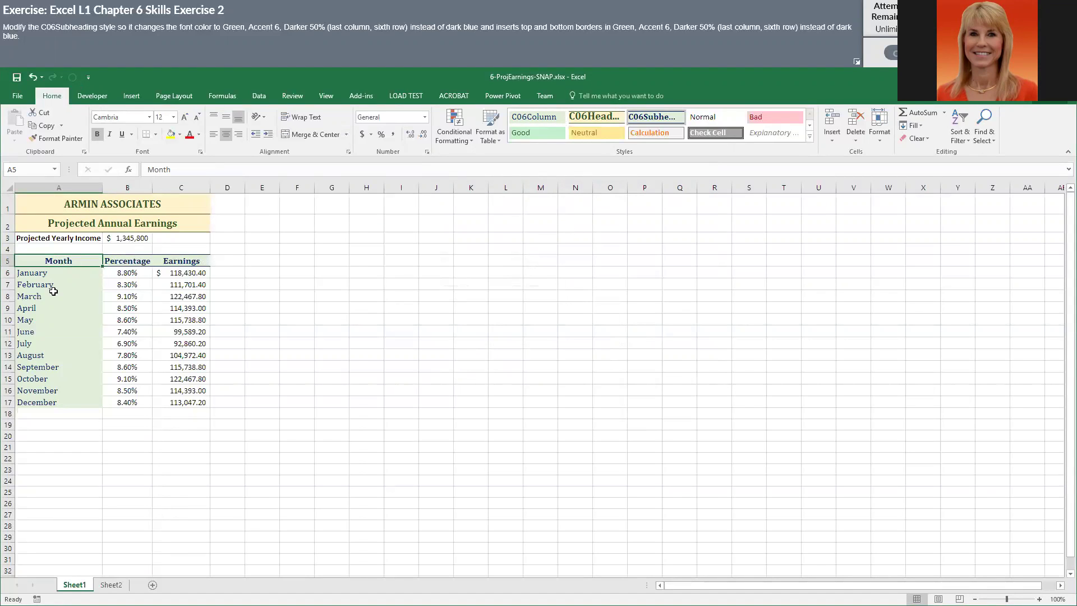
right_click(659, 120)
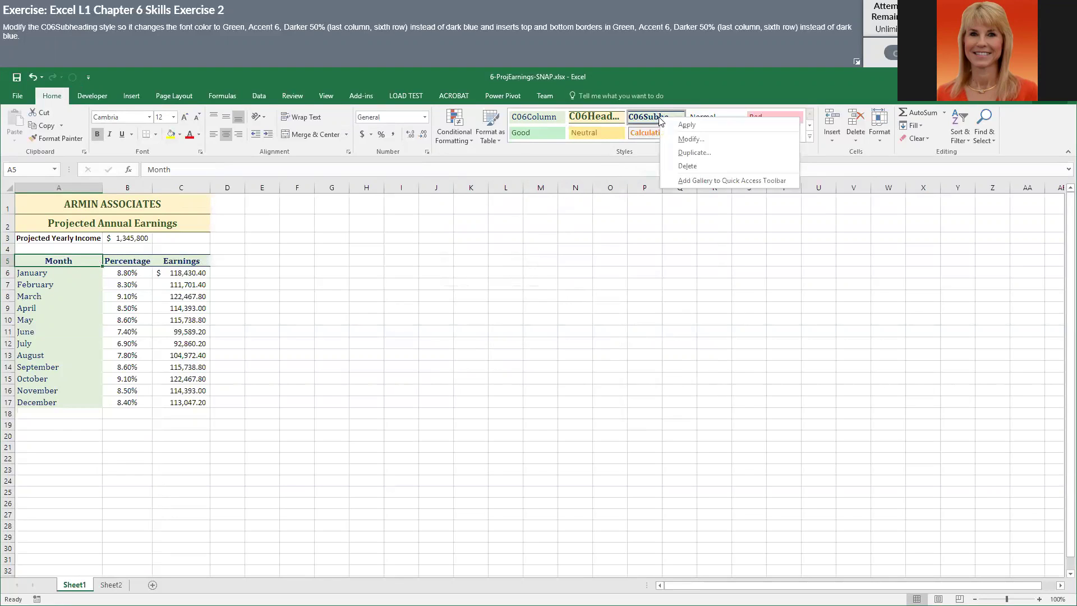
left_click(686, 139)
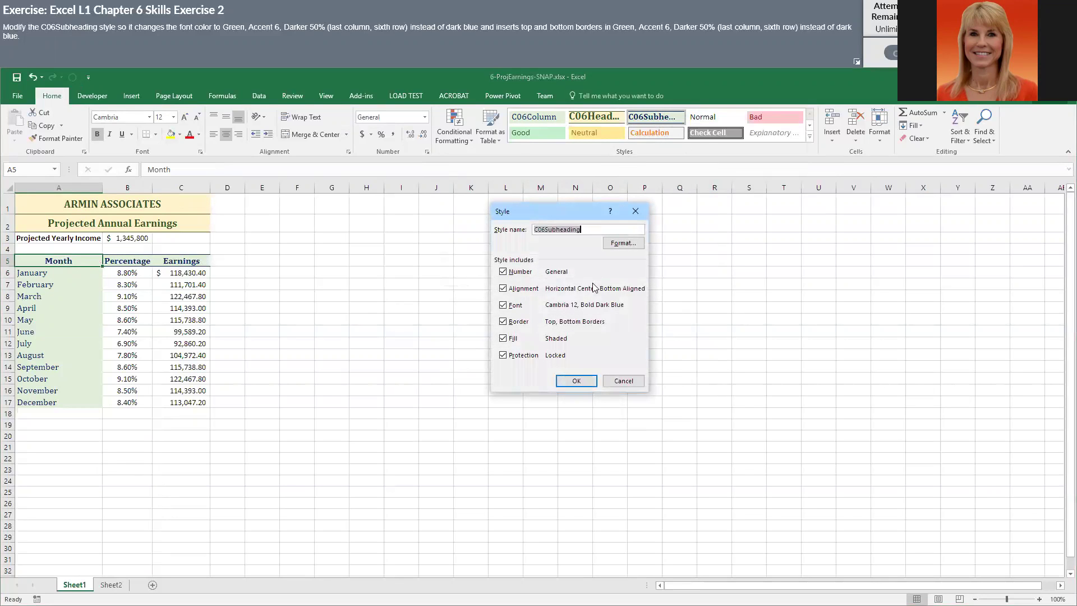
left_click(623, 246)
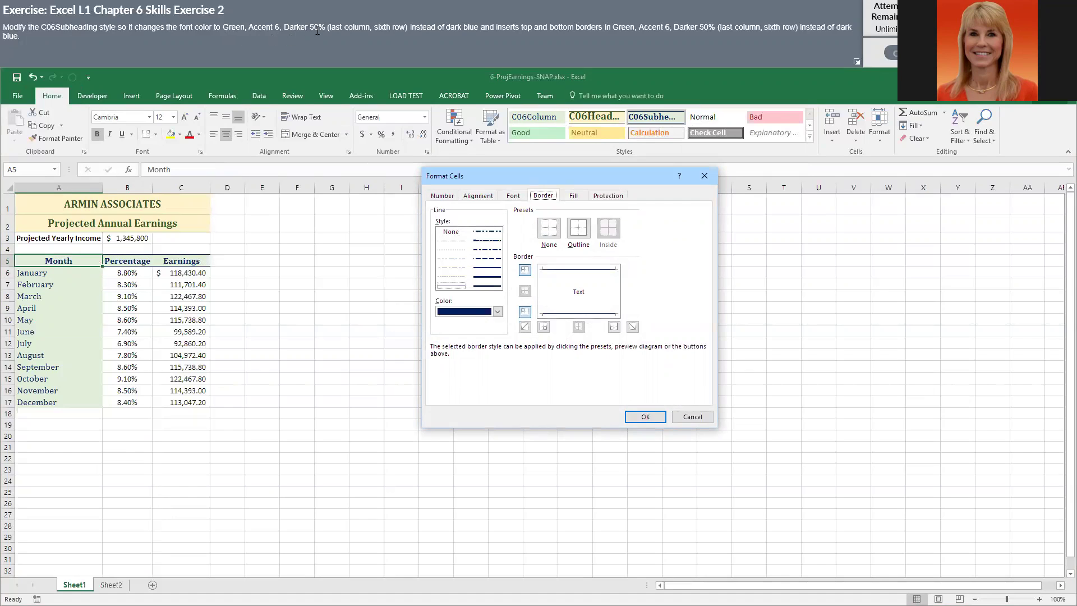
left_click(513, 196)
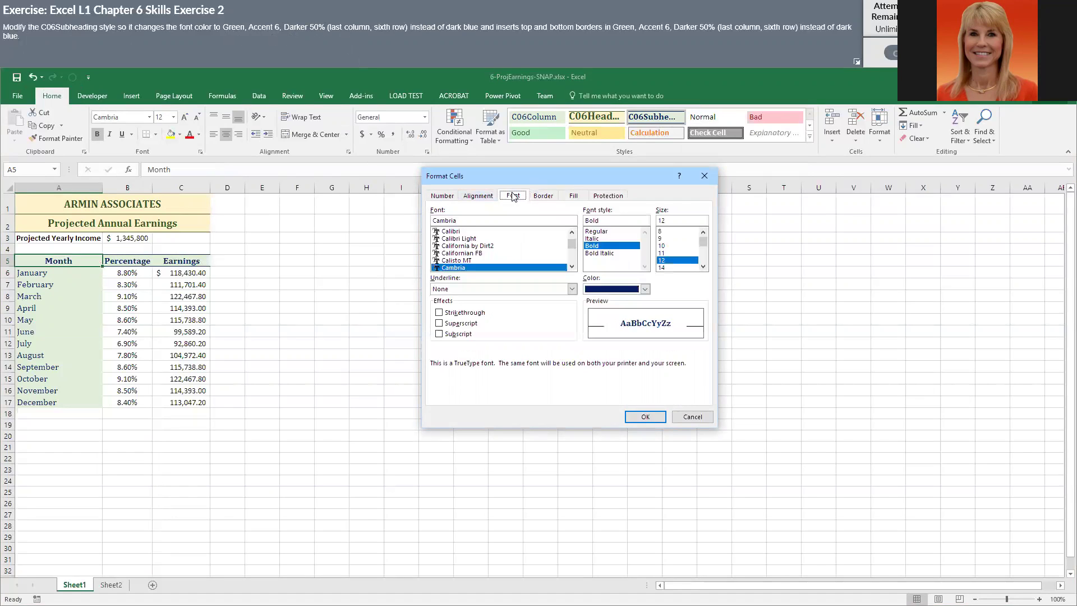
left_click(645, 289)
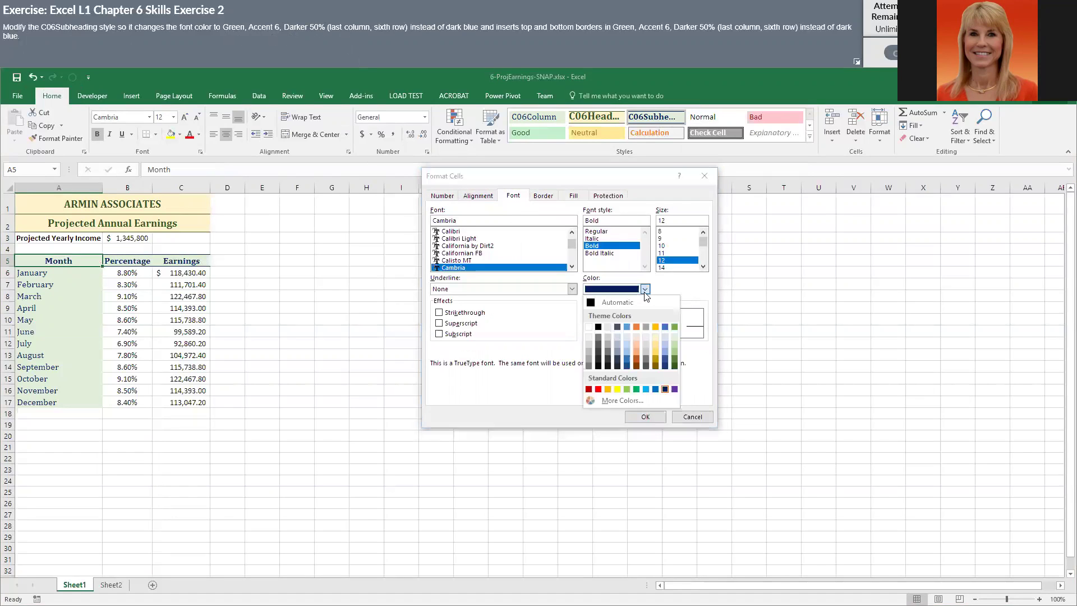
left_click(674, 365)
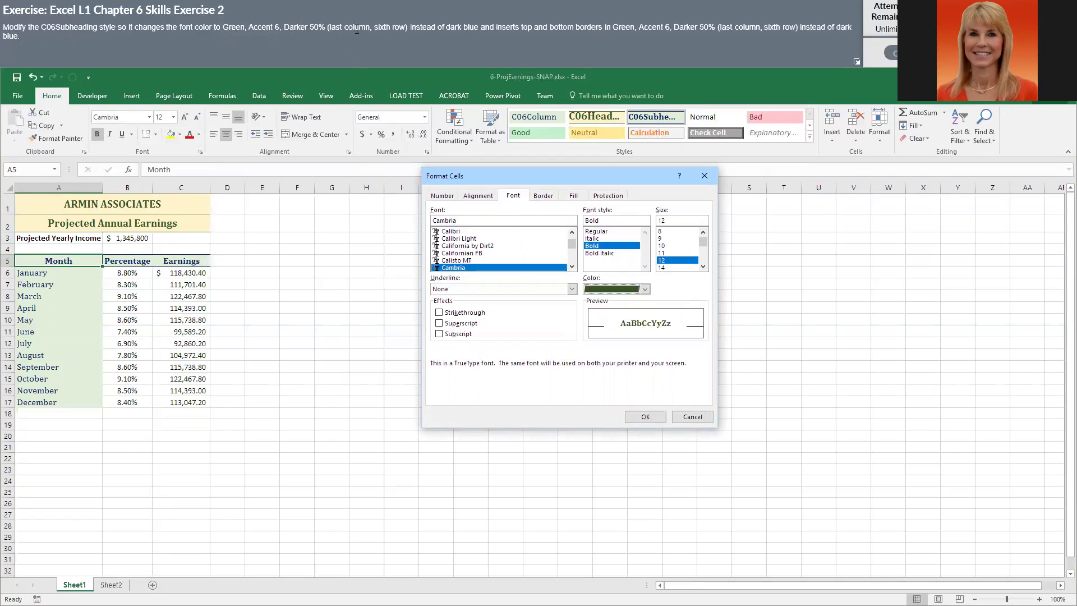
Recolor the top and bottom borders of the C06Subheading style to Green, Accent 6, Darker 50% and save the style.
left_click(543, 195)
left_click(498, 311)
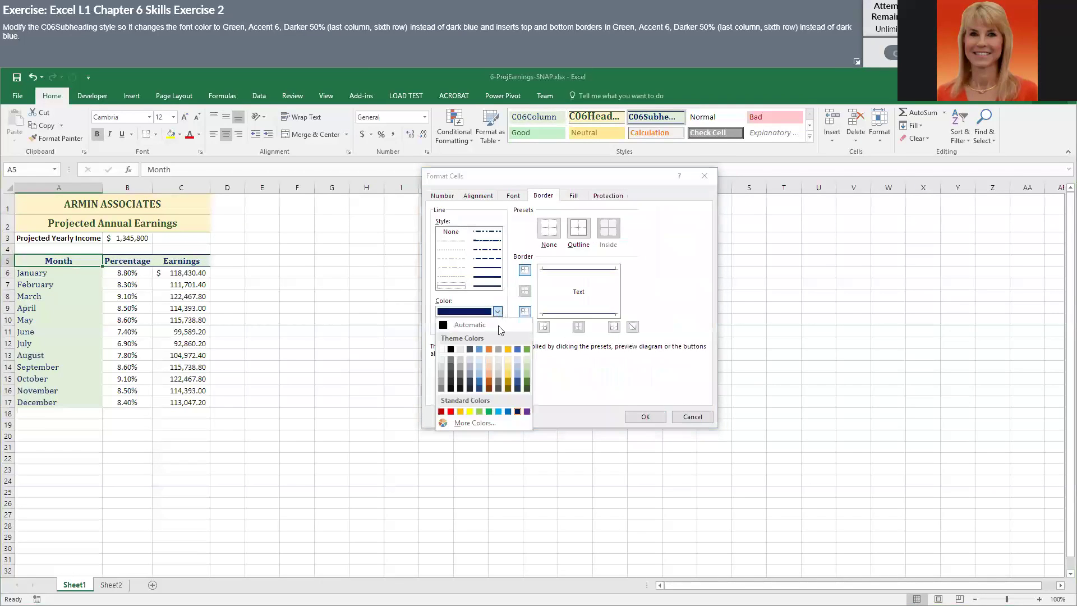
left_click(527, 386)
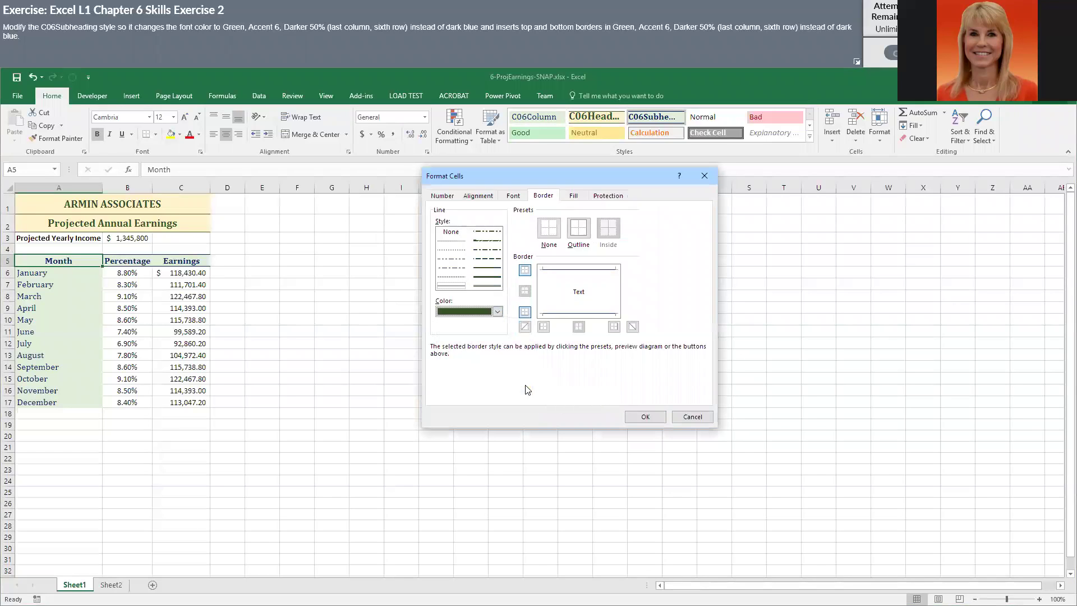
left_click(585, 271)
left_click(582, 270)
left_click(582, 271)
left_click(595, 315)
left_click(595, 315)
left_click(648, 418)
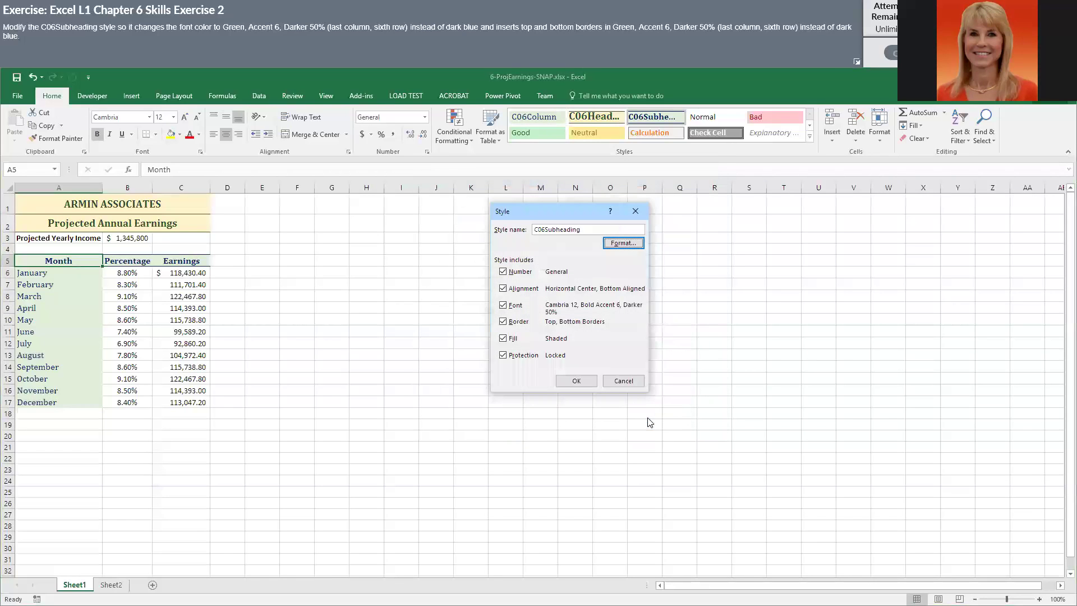
left_click(576, 381)
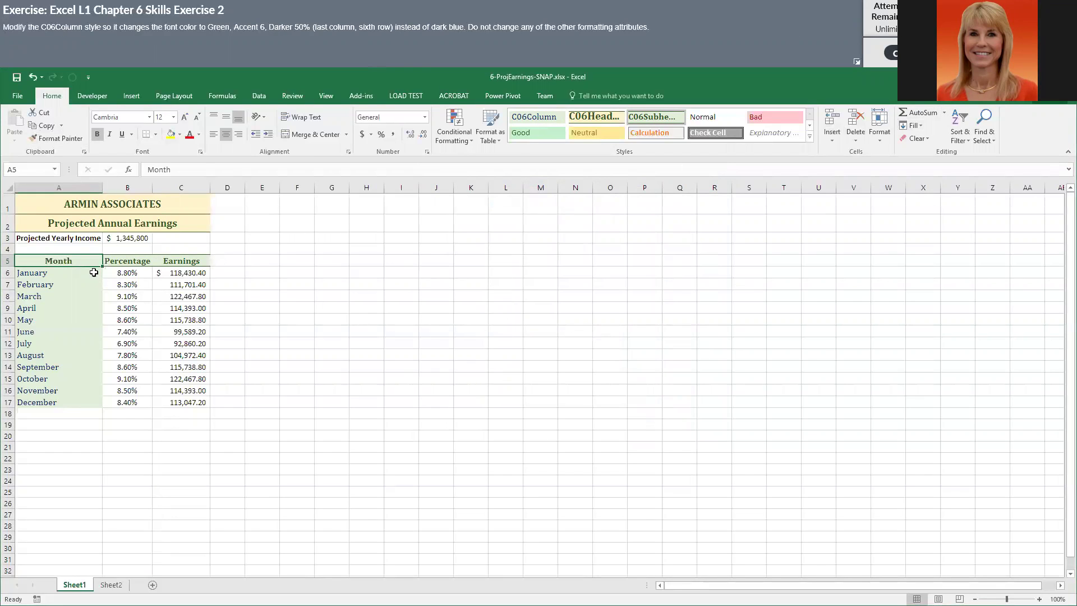
Change only the font color of the C06Column style to Green, Accent 6, Darker 50% and submit the answer for checking.
left_click(55, 274)
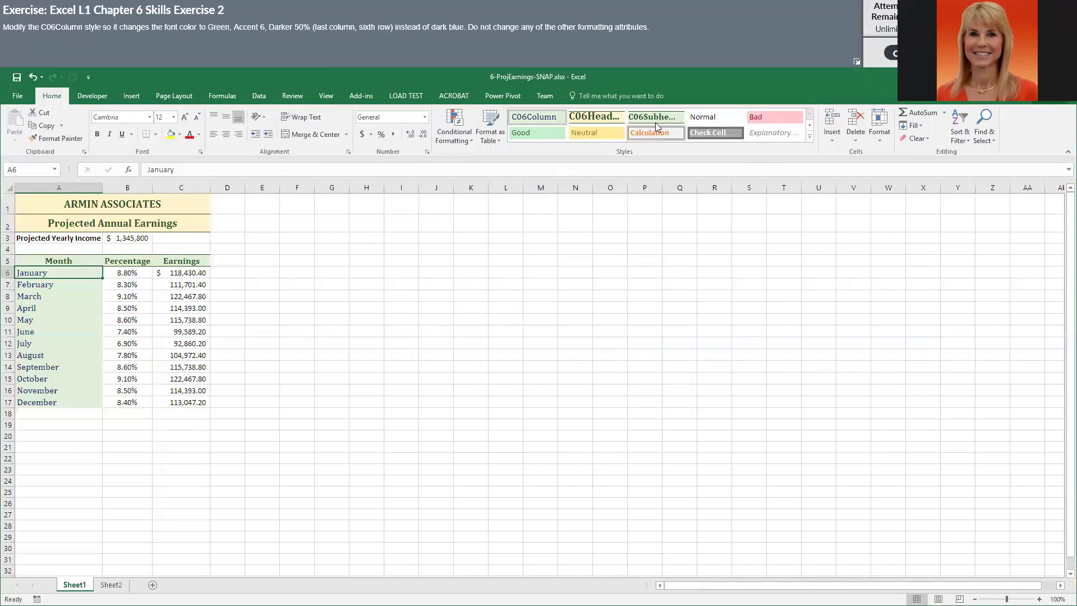
right_click(541, 120)
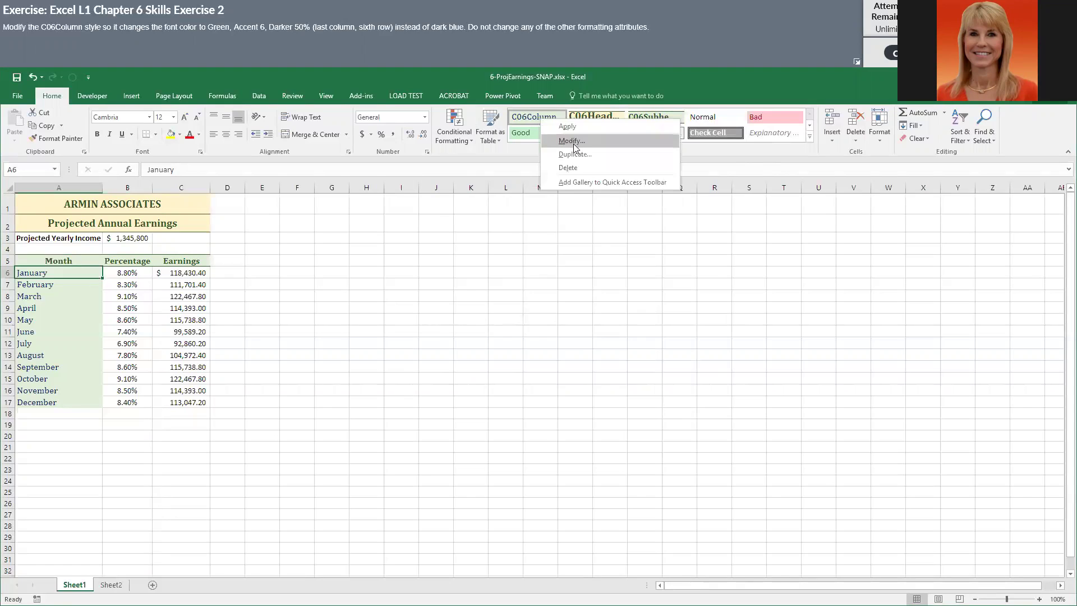
left_click(570, 140)
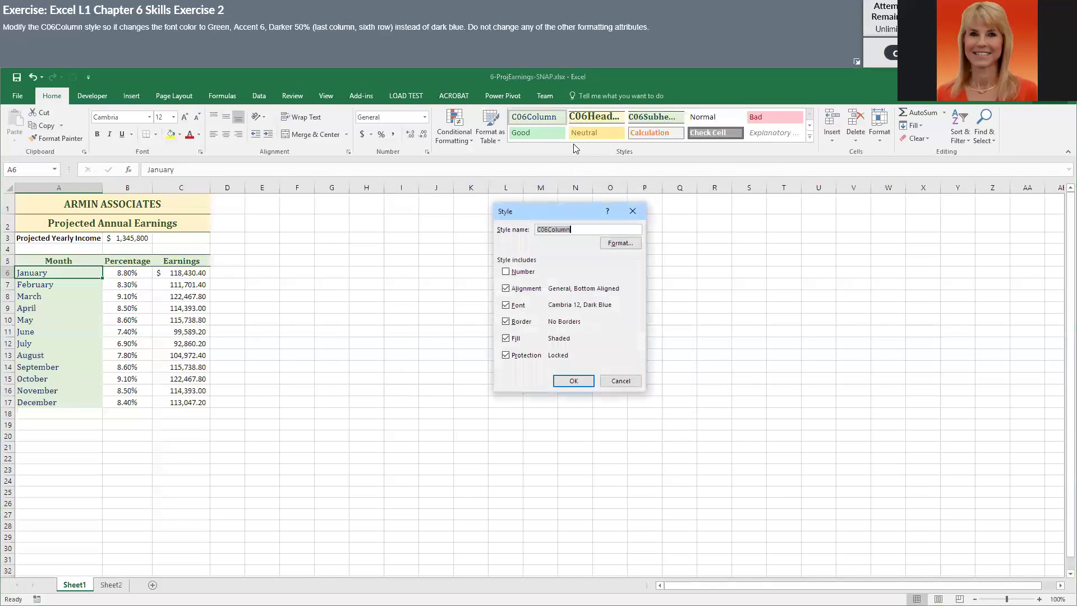
left_click(620, 243)
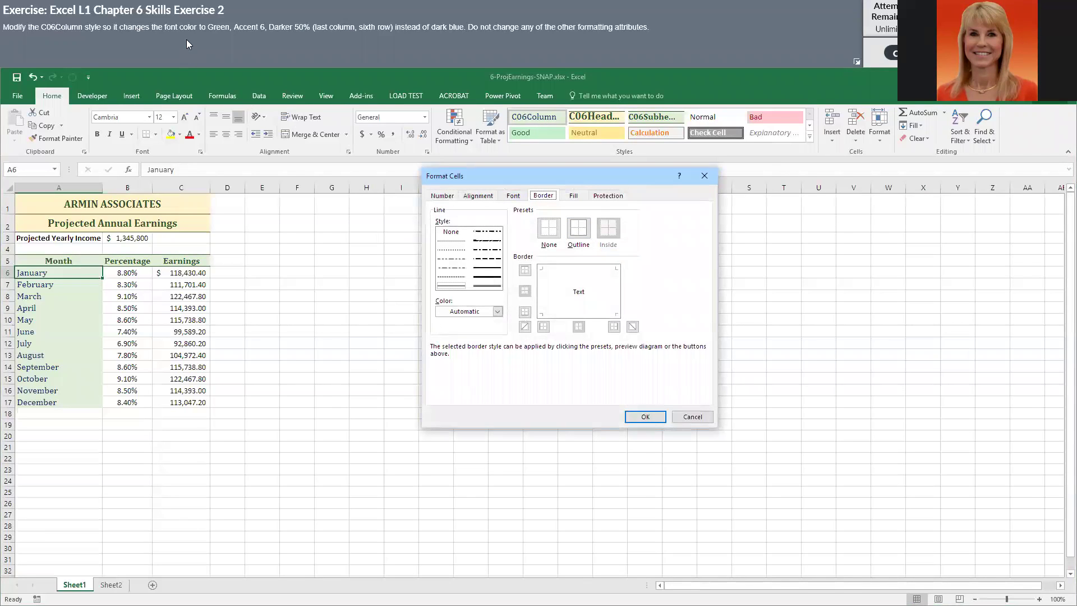
left_click(519, 196)
left_click(645, 289)
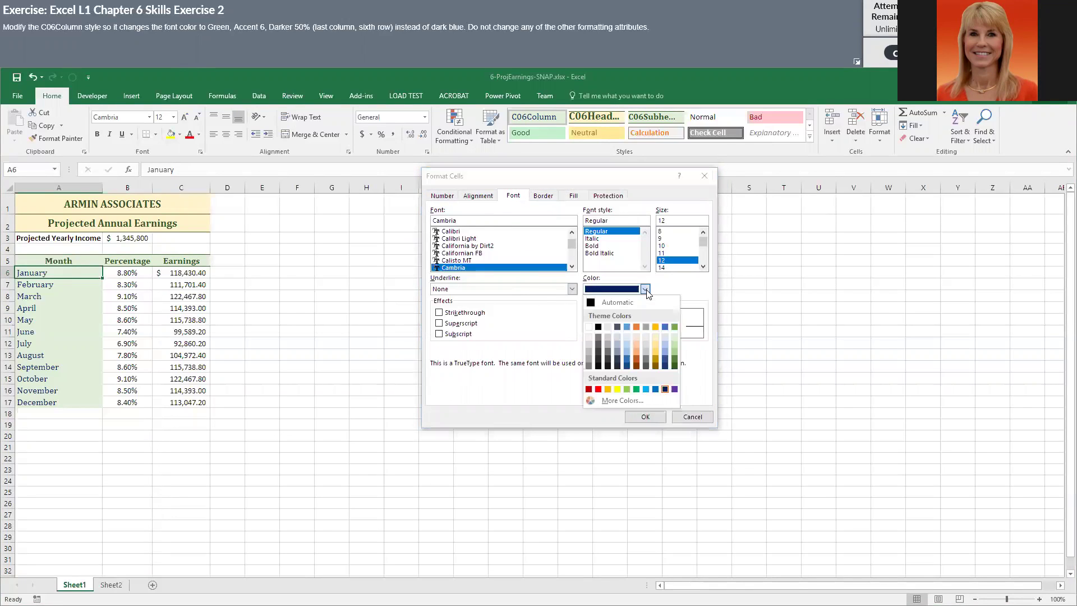
left_click(673, 366)
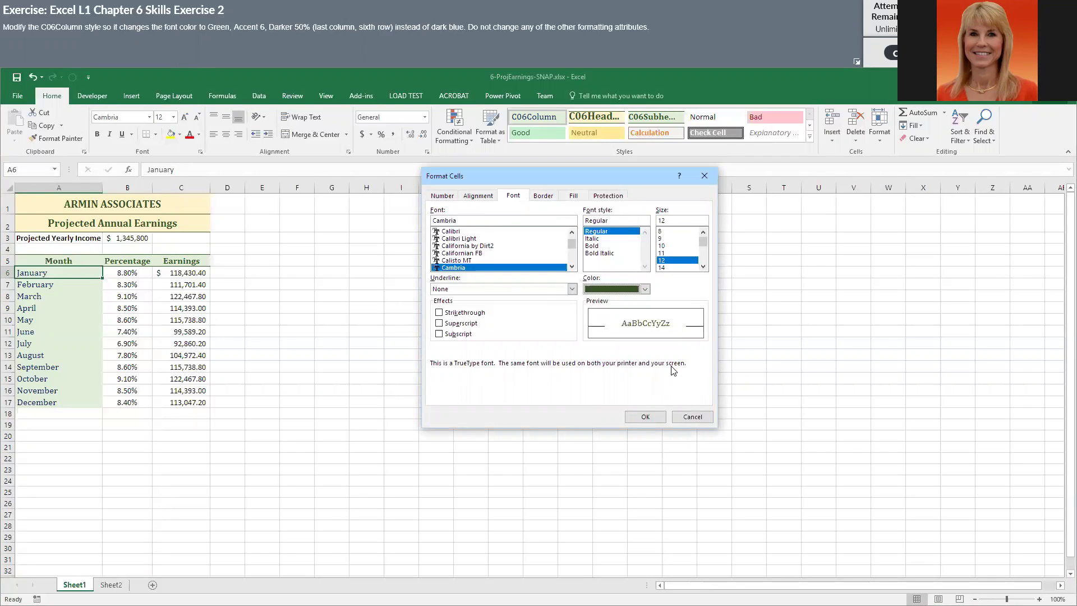
left_click(653, 418)
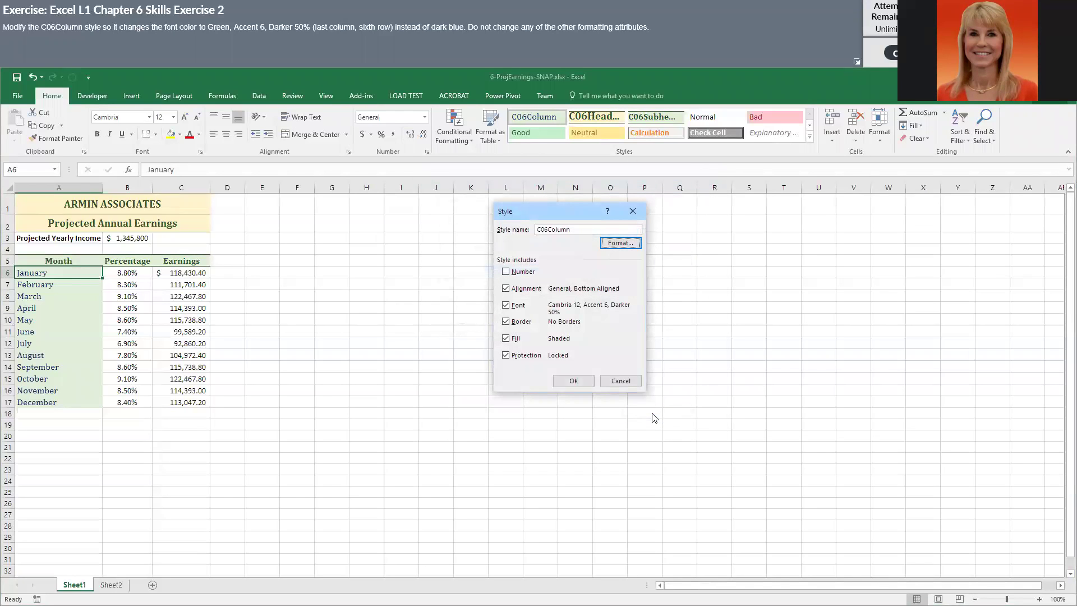
left_click(586, 382)
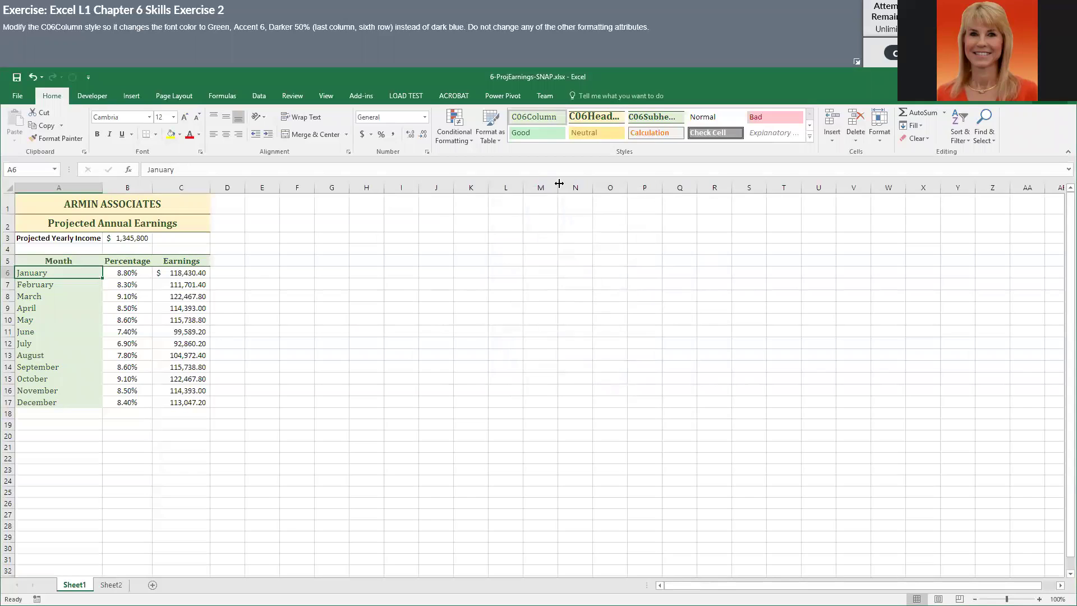
left_click(893, 53)
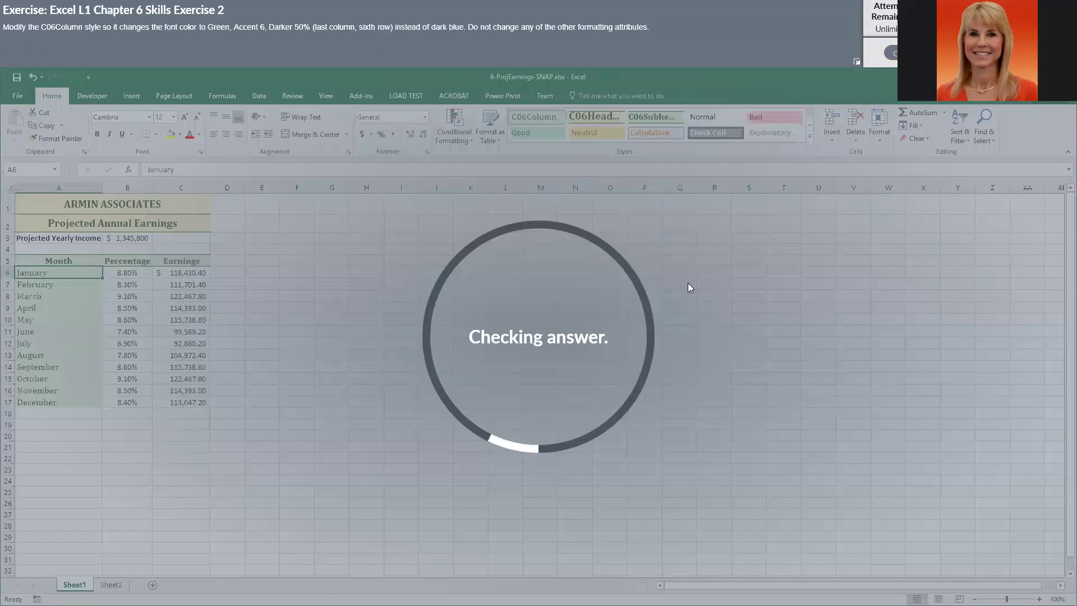